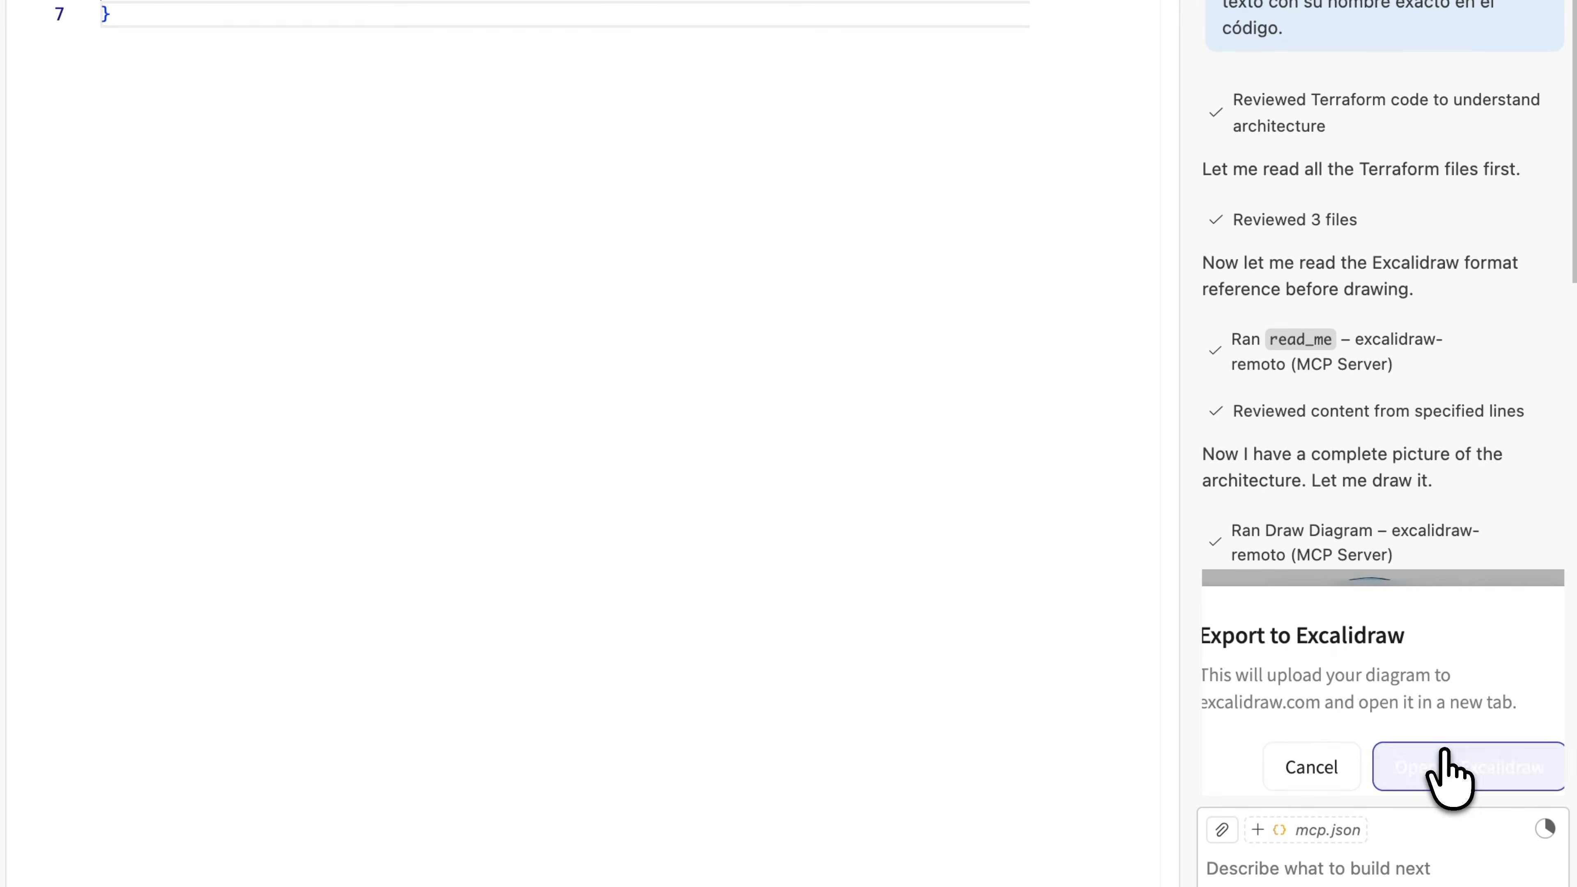
Step: Confirm the export of the generated architecture diagram to Excalidraw
click(1440, 768)
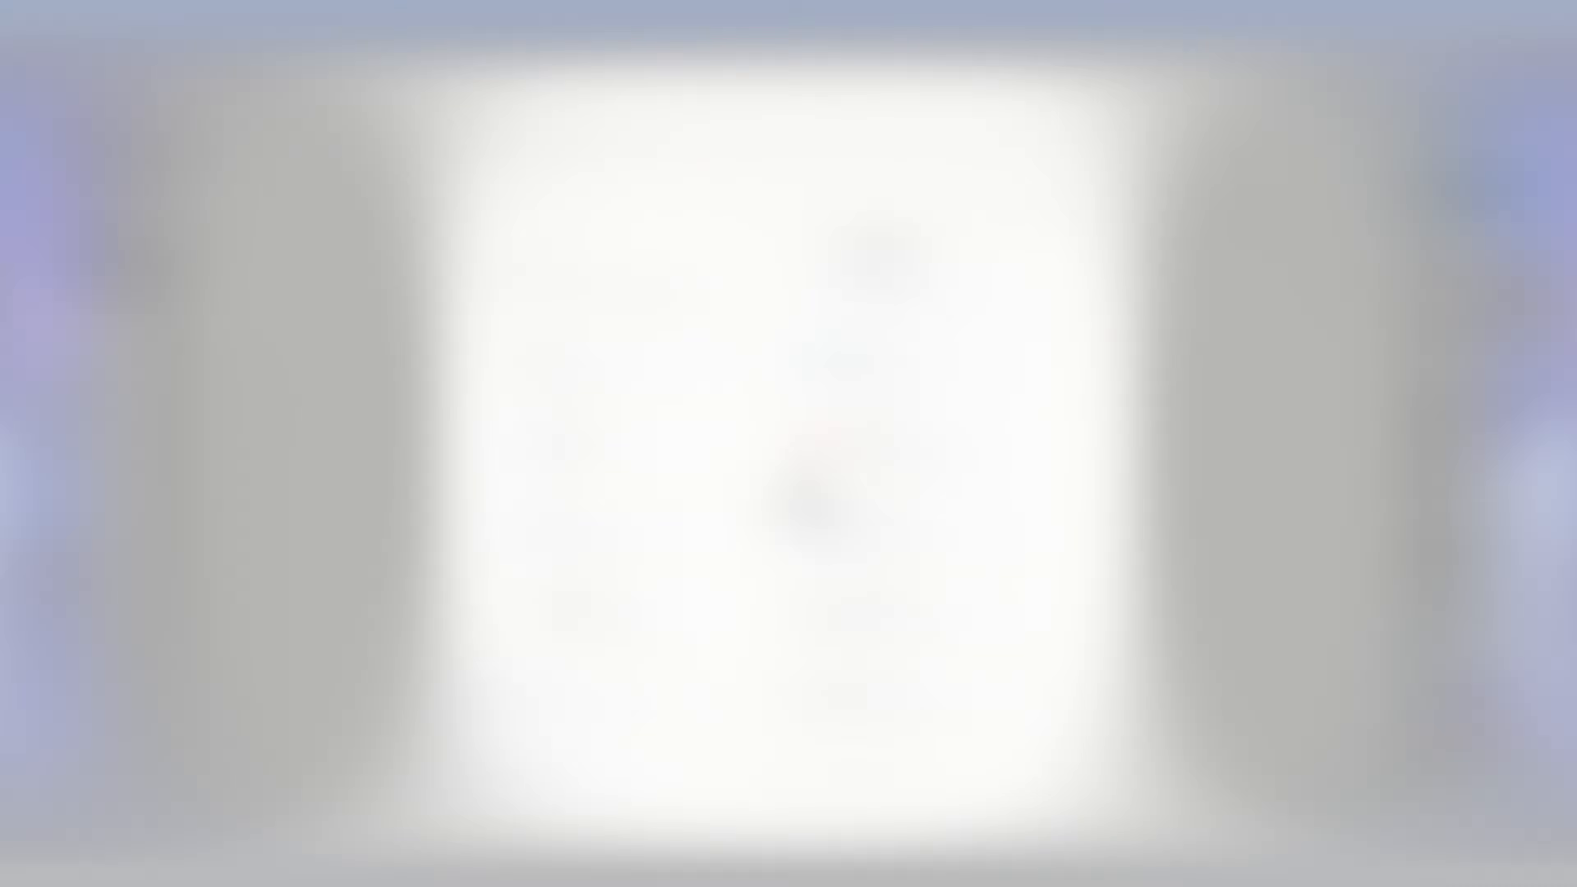
Step: In Claude, connect the Excalidraw connector found by searching for "exca" and open its configuration
text(exca)
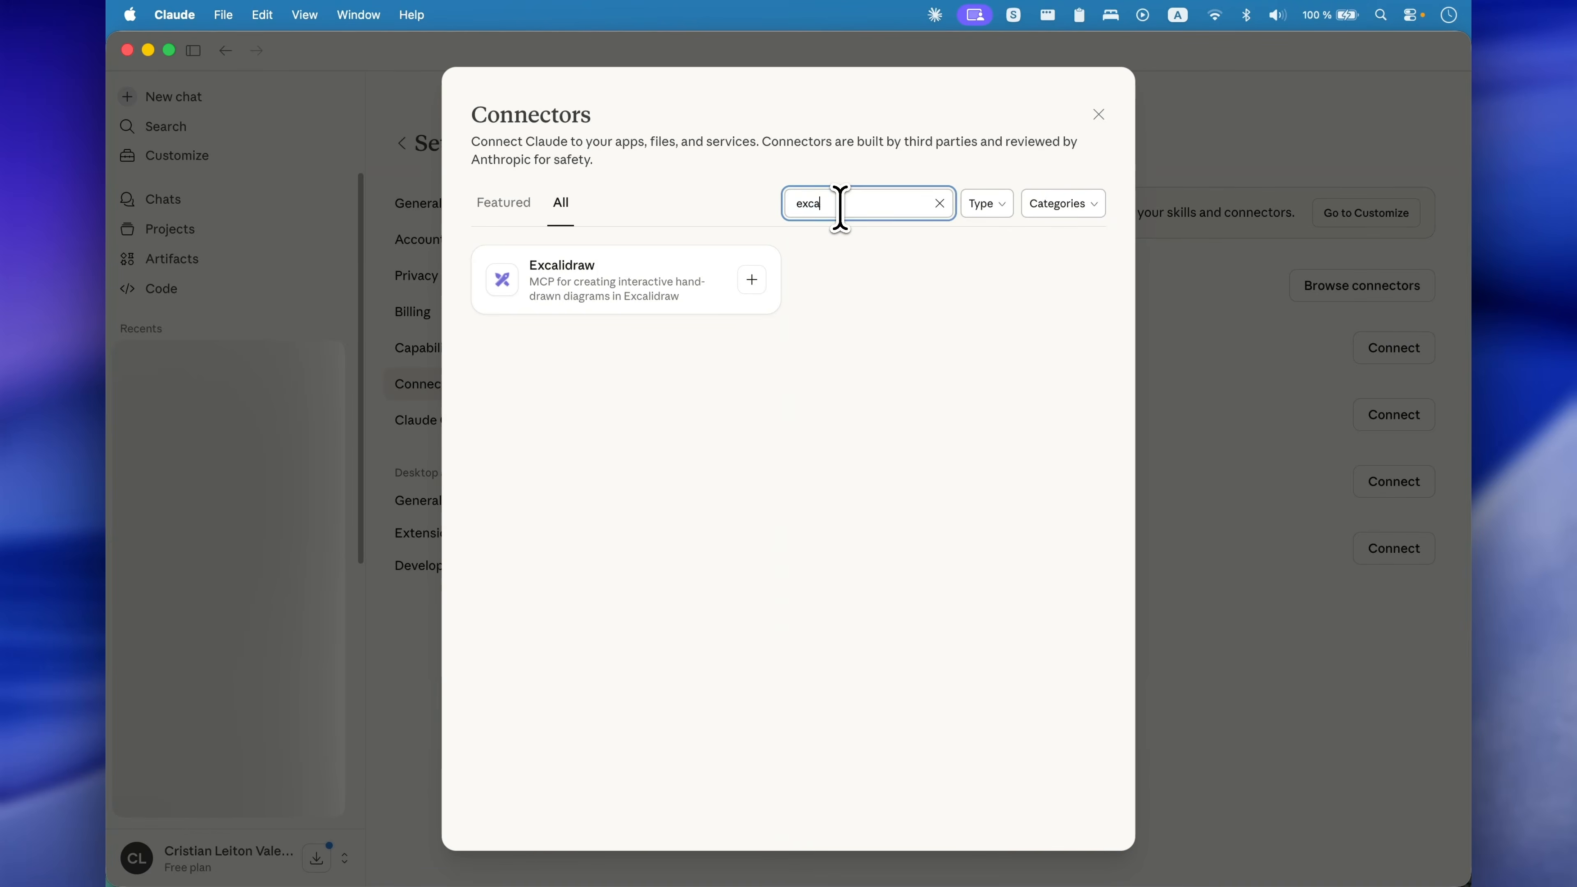
click(640, 282)
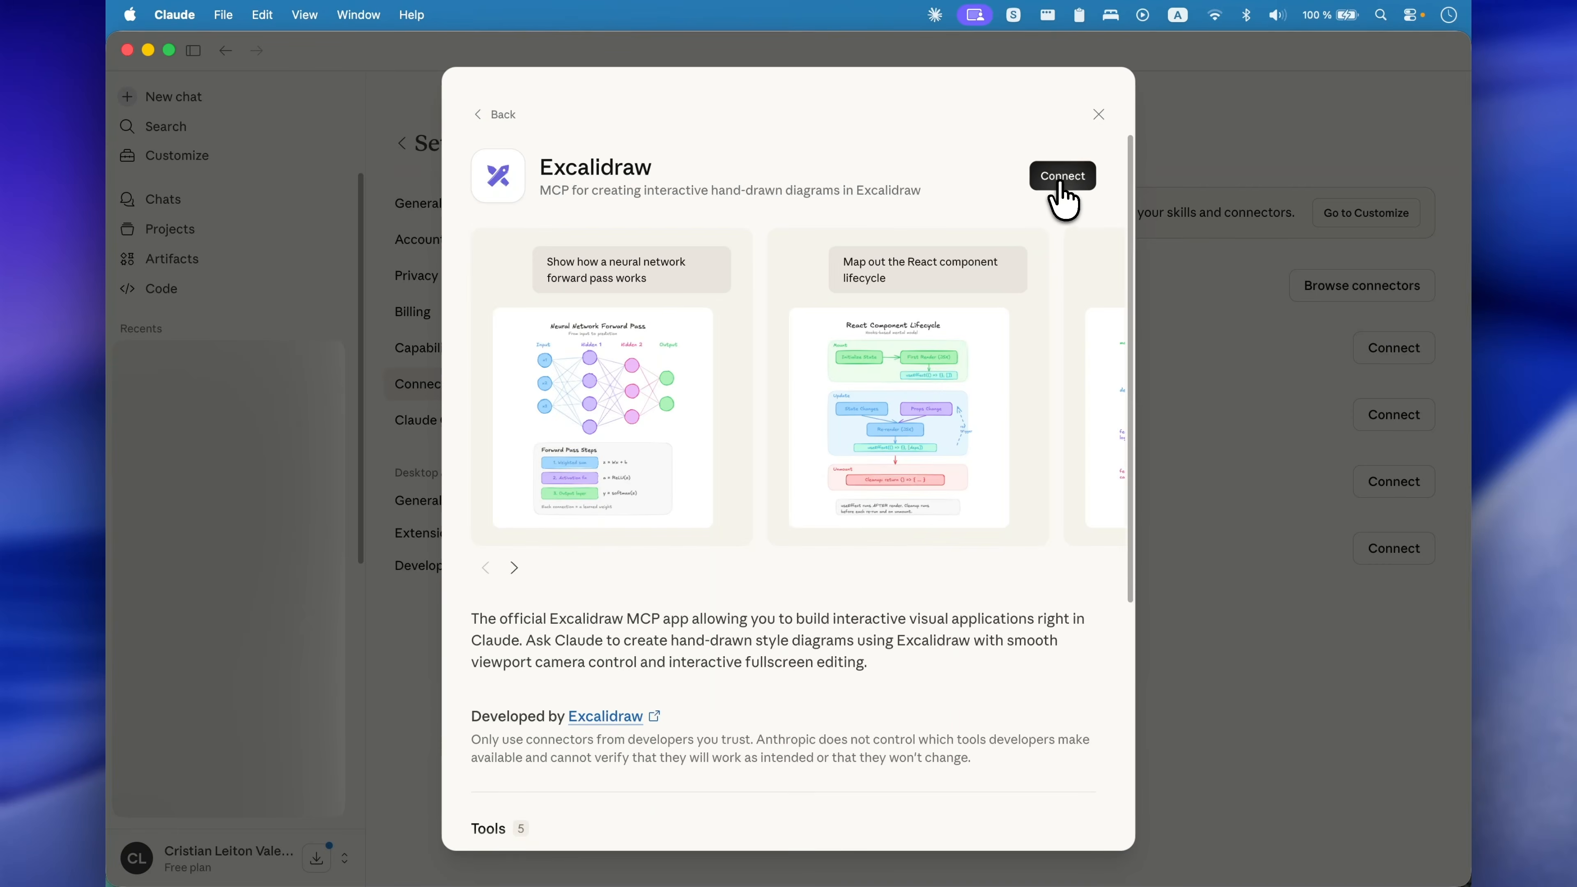
click(1061, 177)
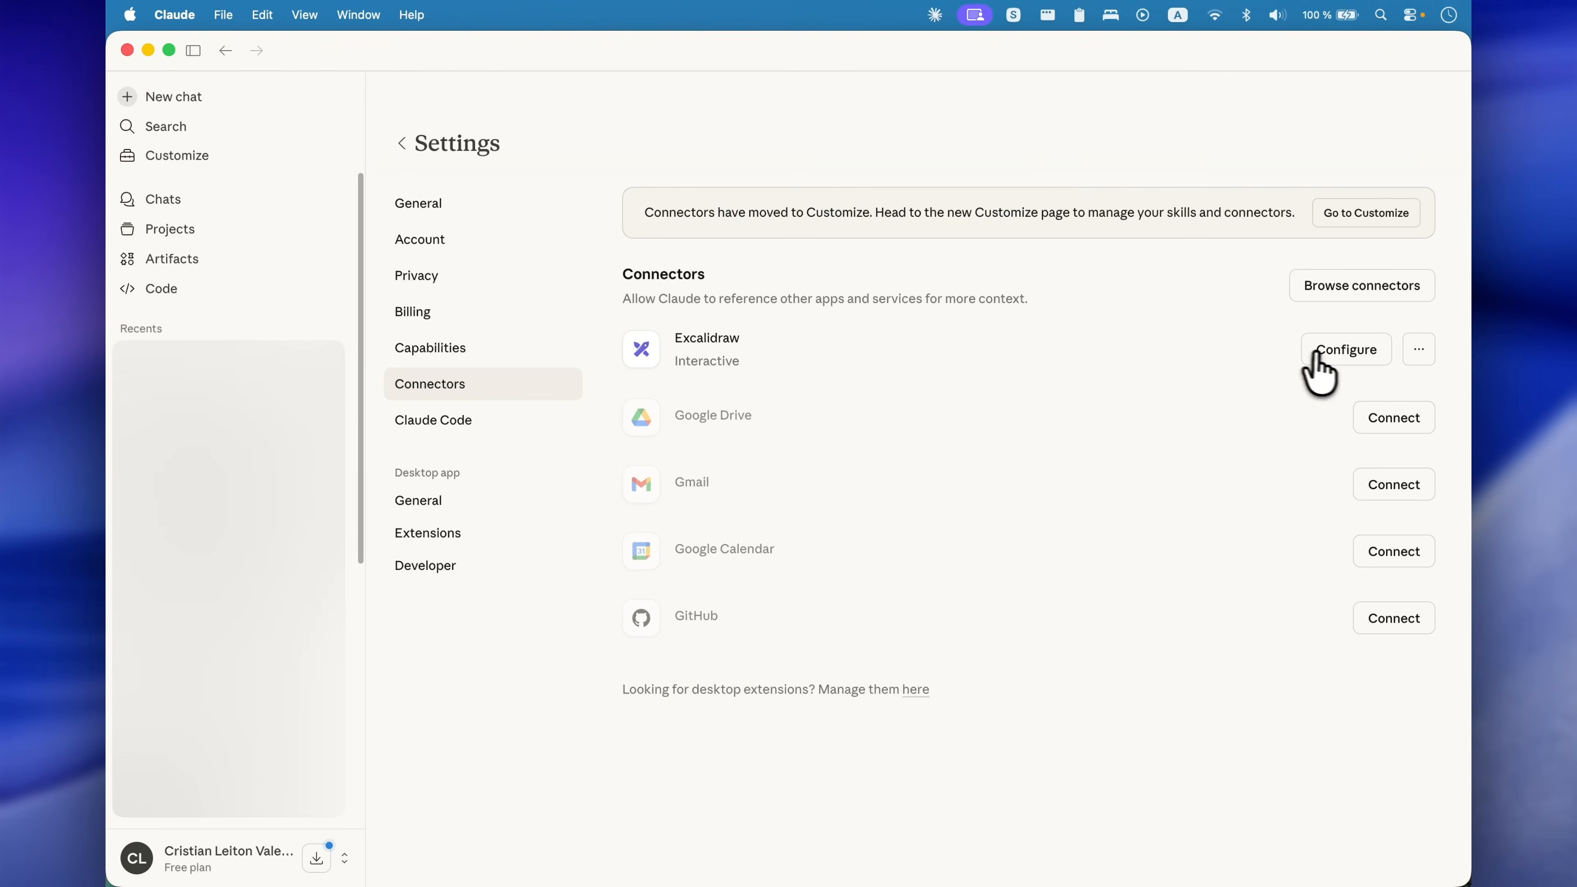
click(1319, 355)
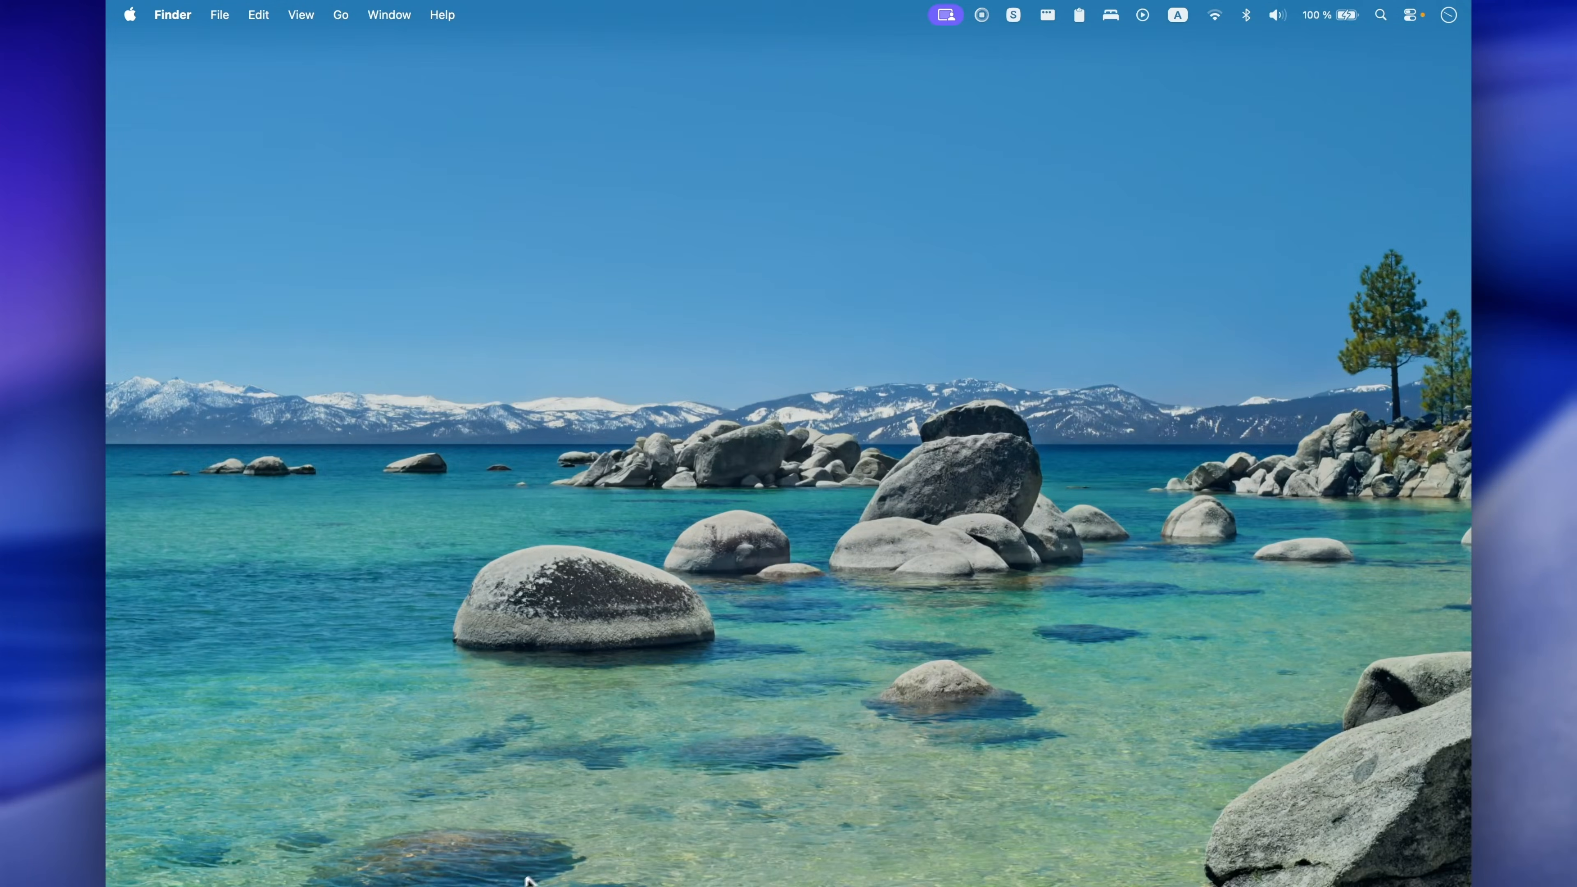
Step: Switch to Visual Studio Code with the terraform-aws-n8n project and open the MCP user configuration
click(475, 852)
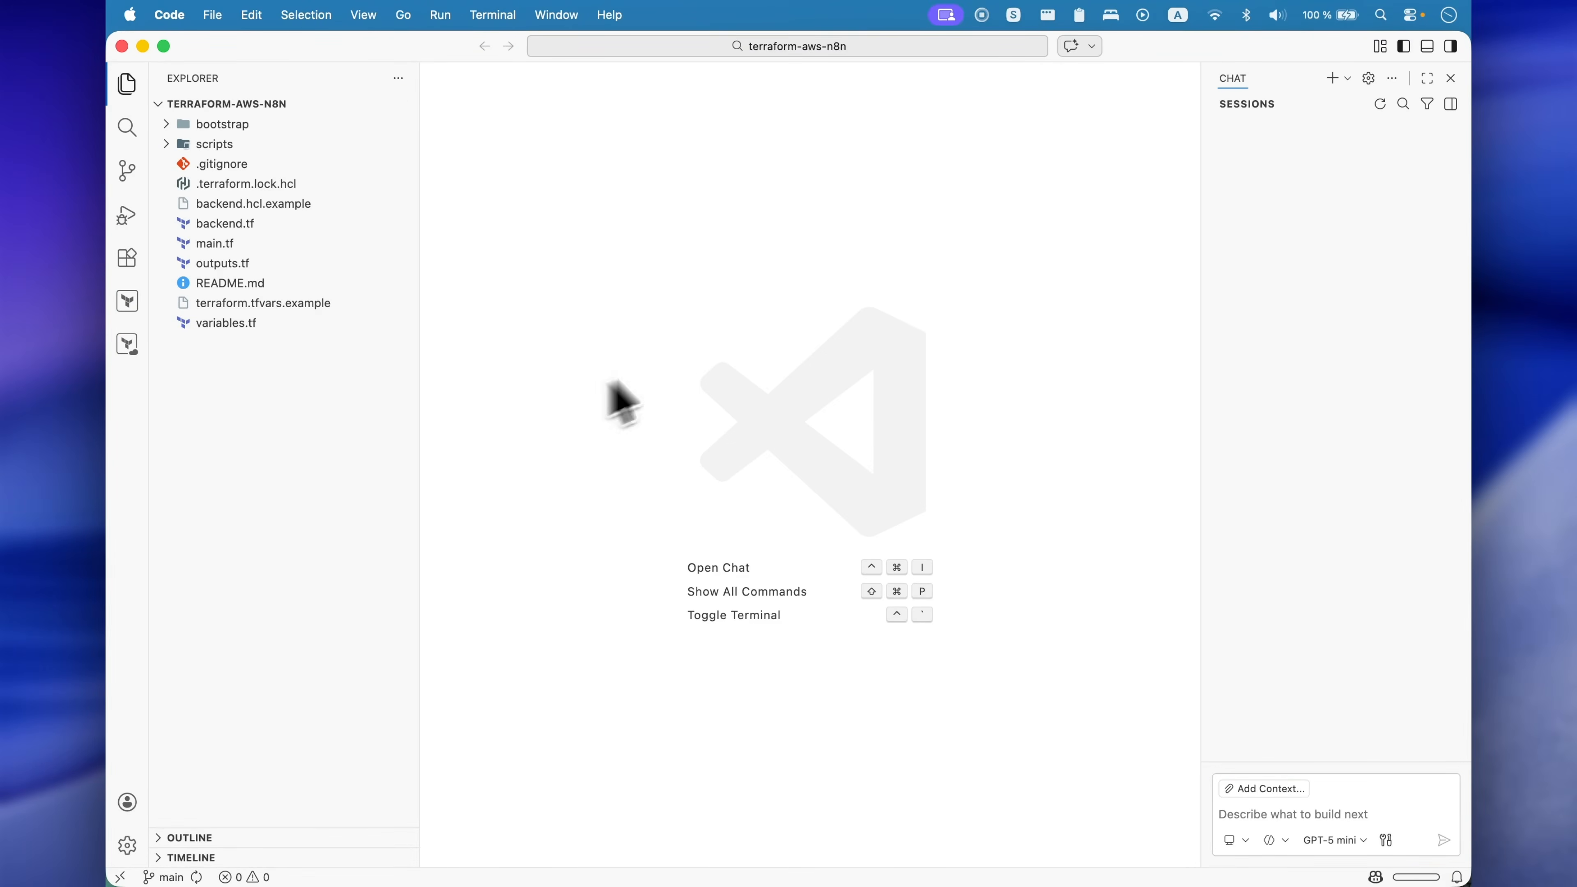
key(super+shift+p)
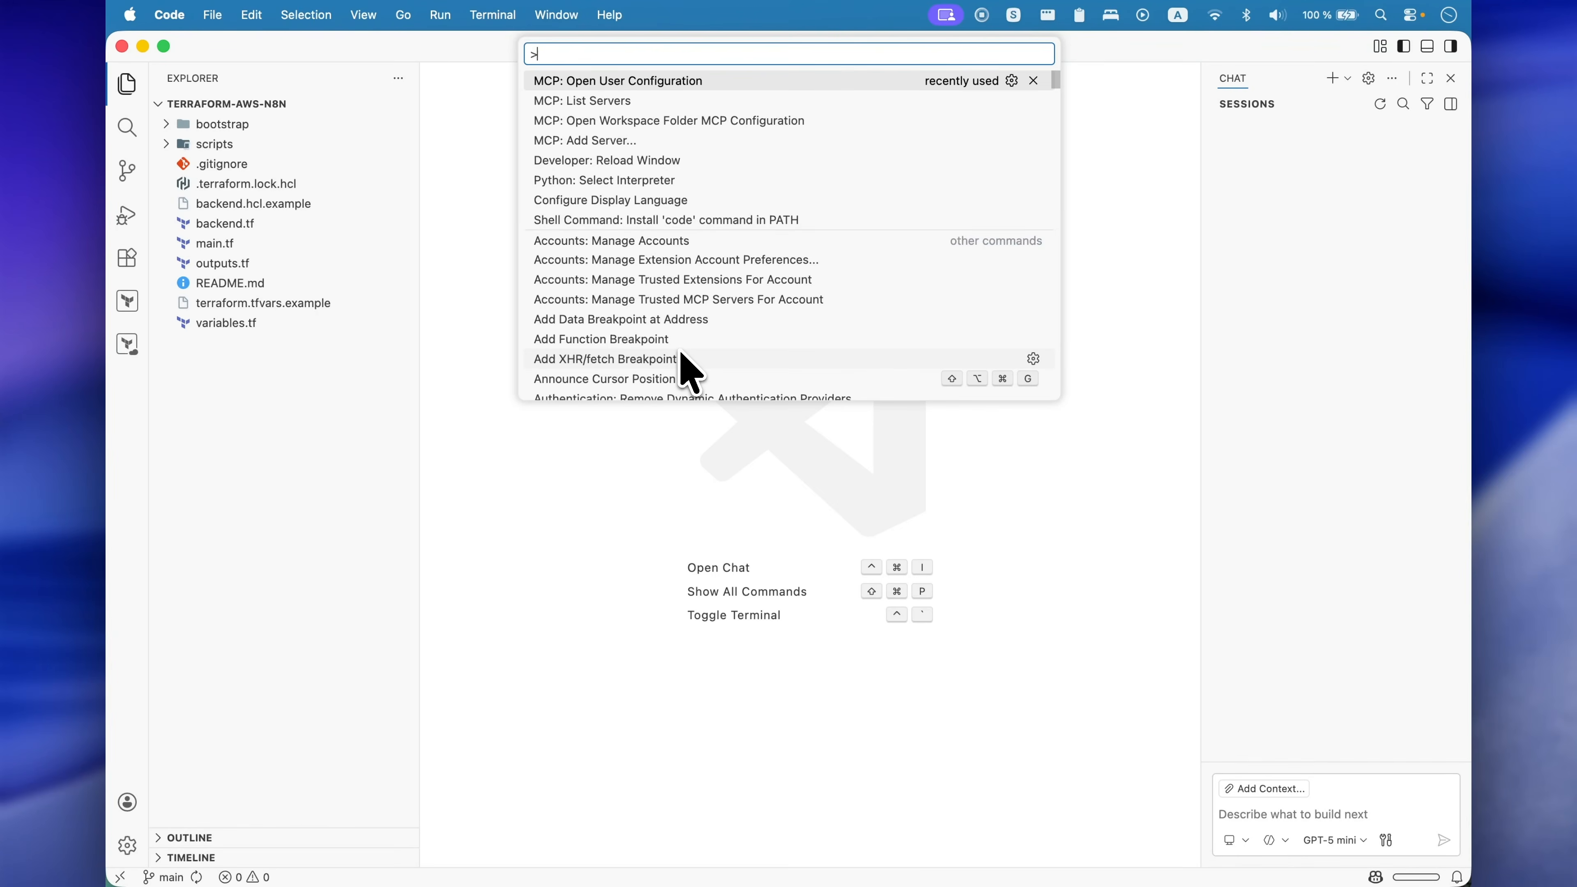
key(Return)
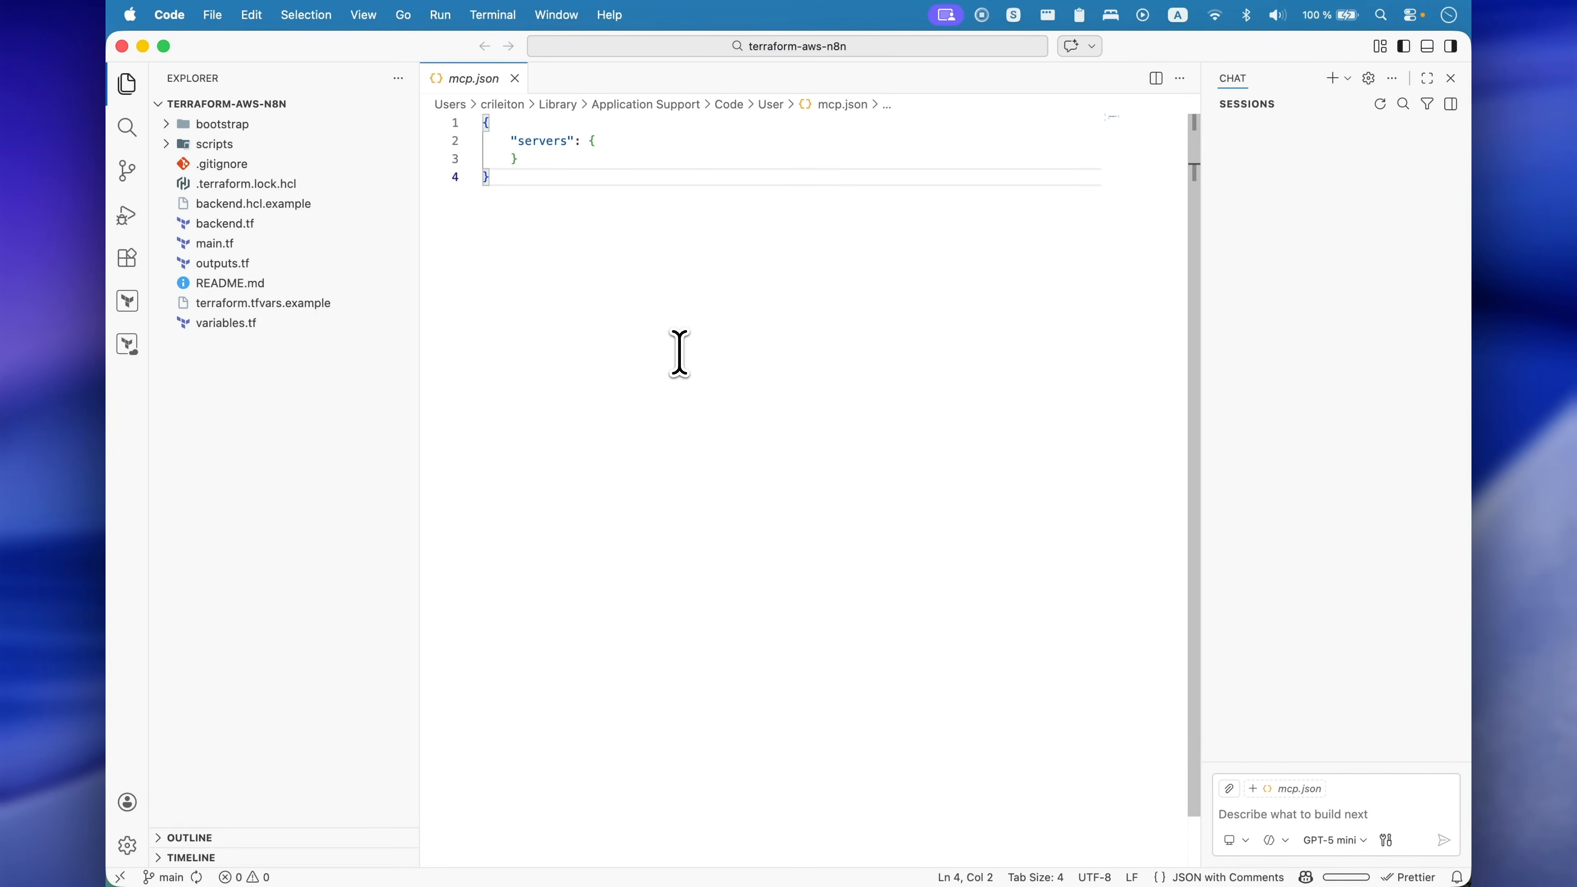
key(super+a)
text({ 	"servers": { 		"excalidraw-remoto": { 			"url": "https://mcp.excalidraw.com/mcp" 		} 	} })
drag(1098, 211, 1103, 238)
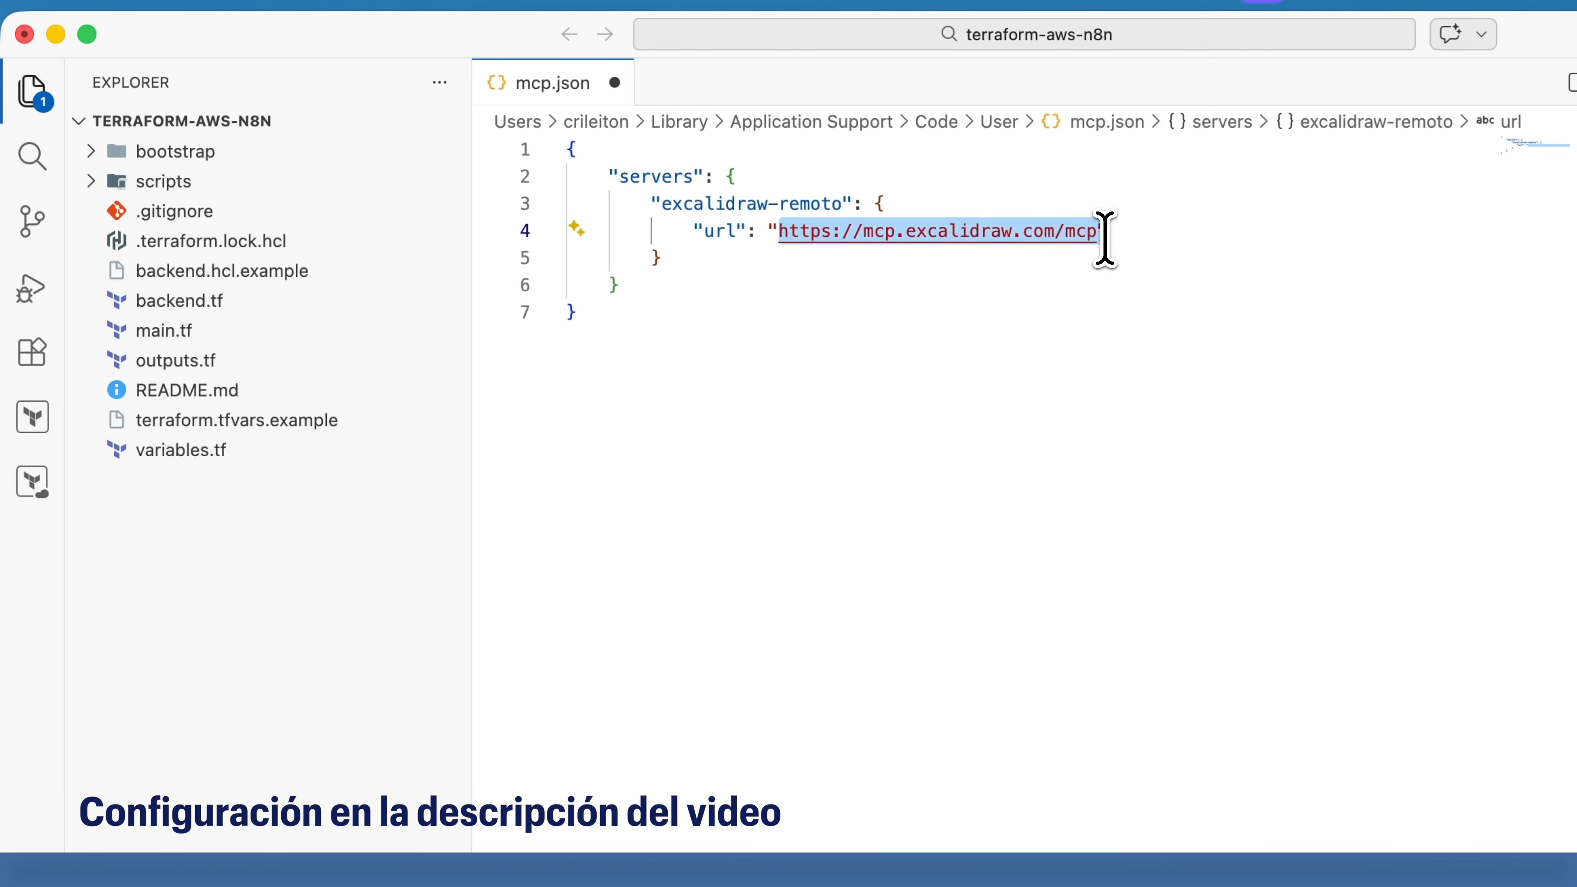
click(1125, 363)
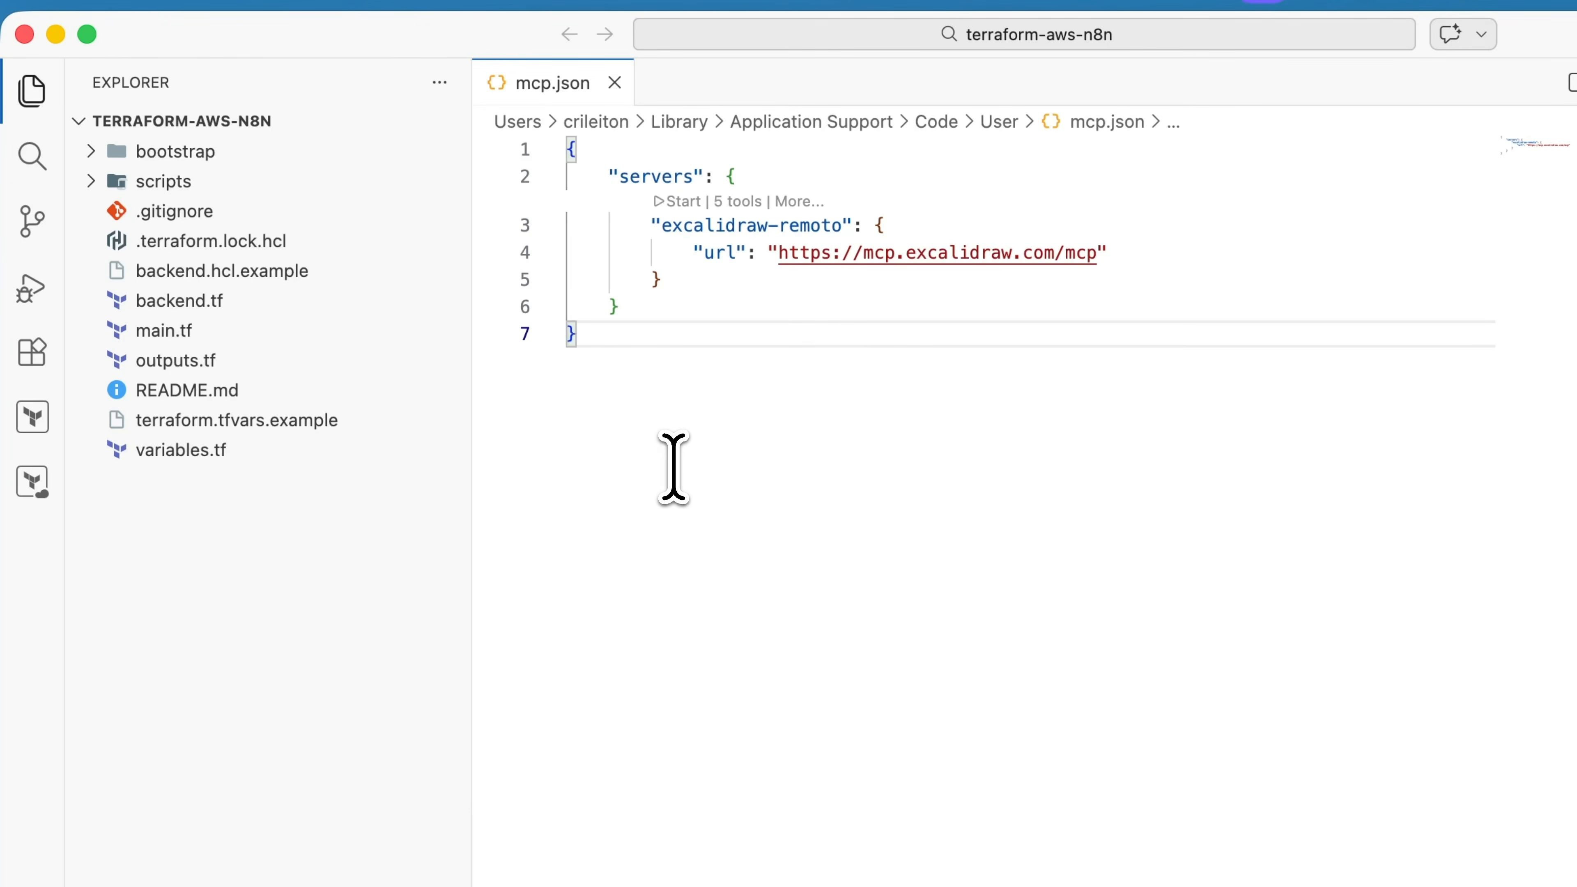
click(676, 200)
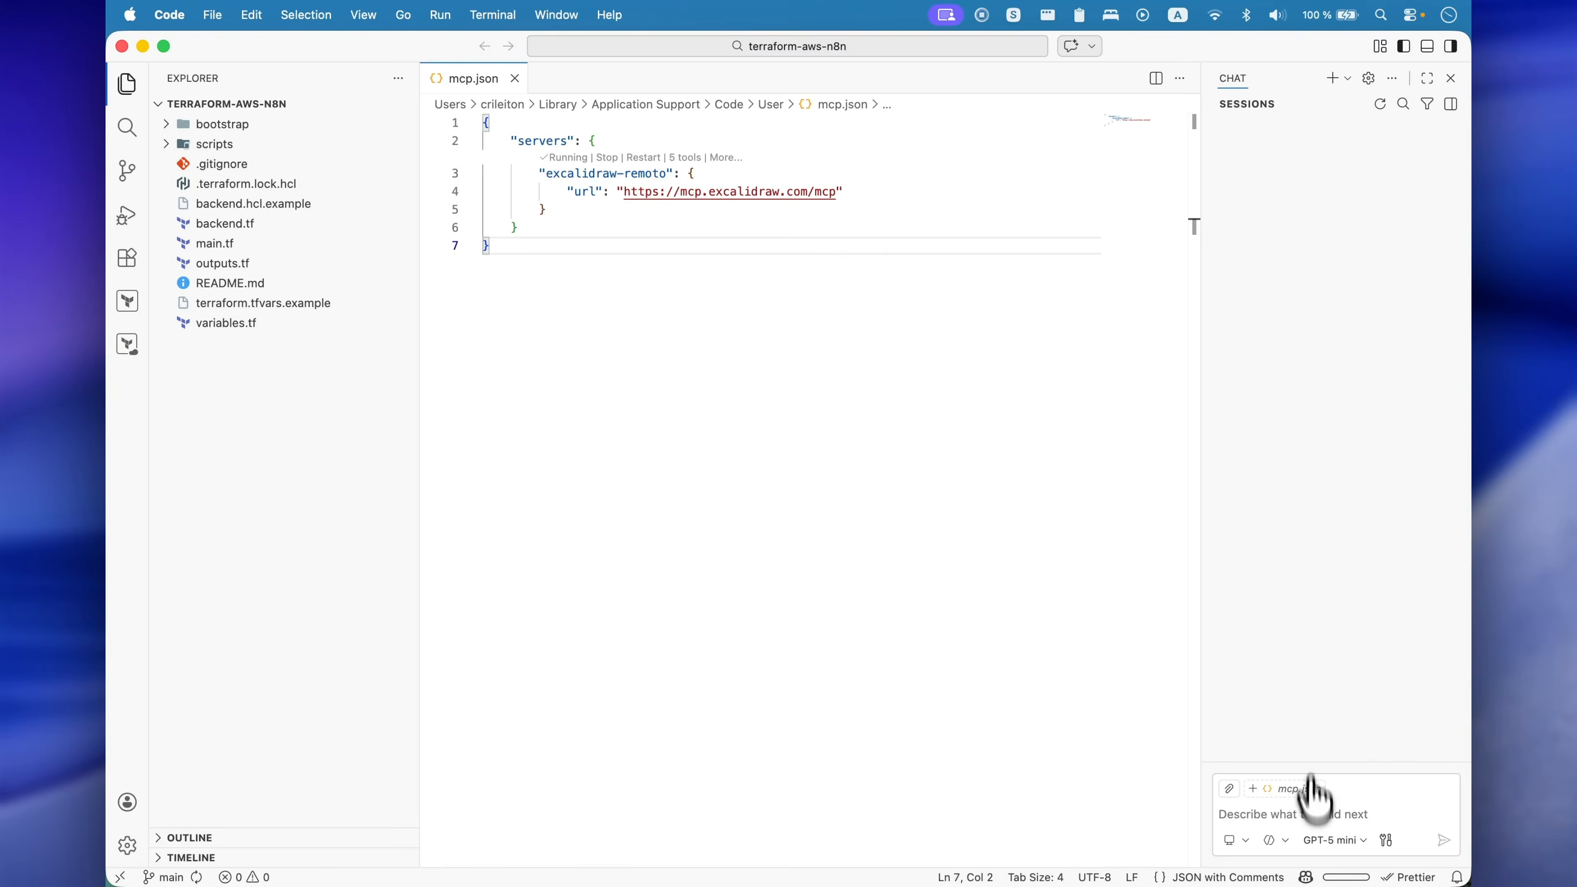
Step: Ask Claude Sonnet 4.6 in the chat to draw the project's Terraform architecture in Excalidraw with network grouping, directional arrows and exact name labels
click(1335, 840)
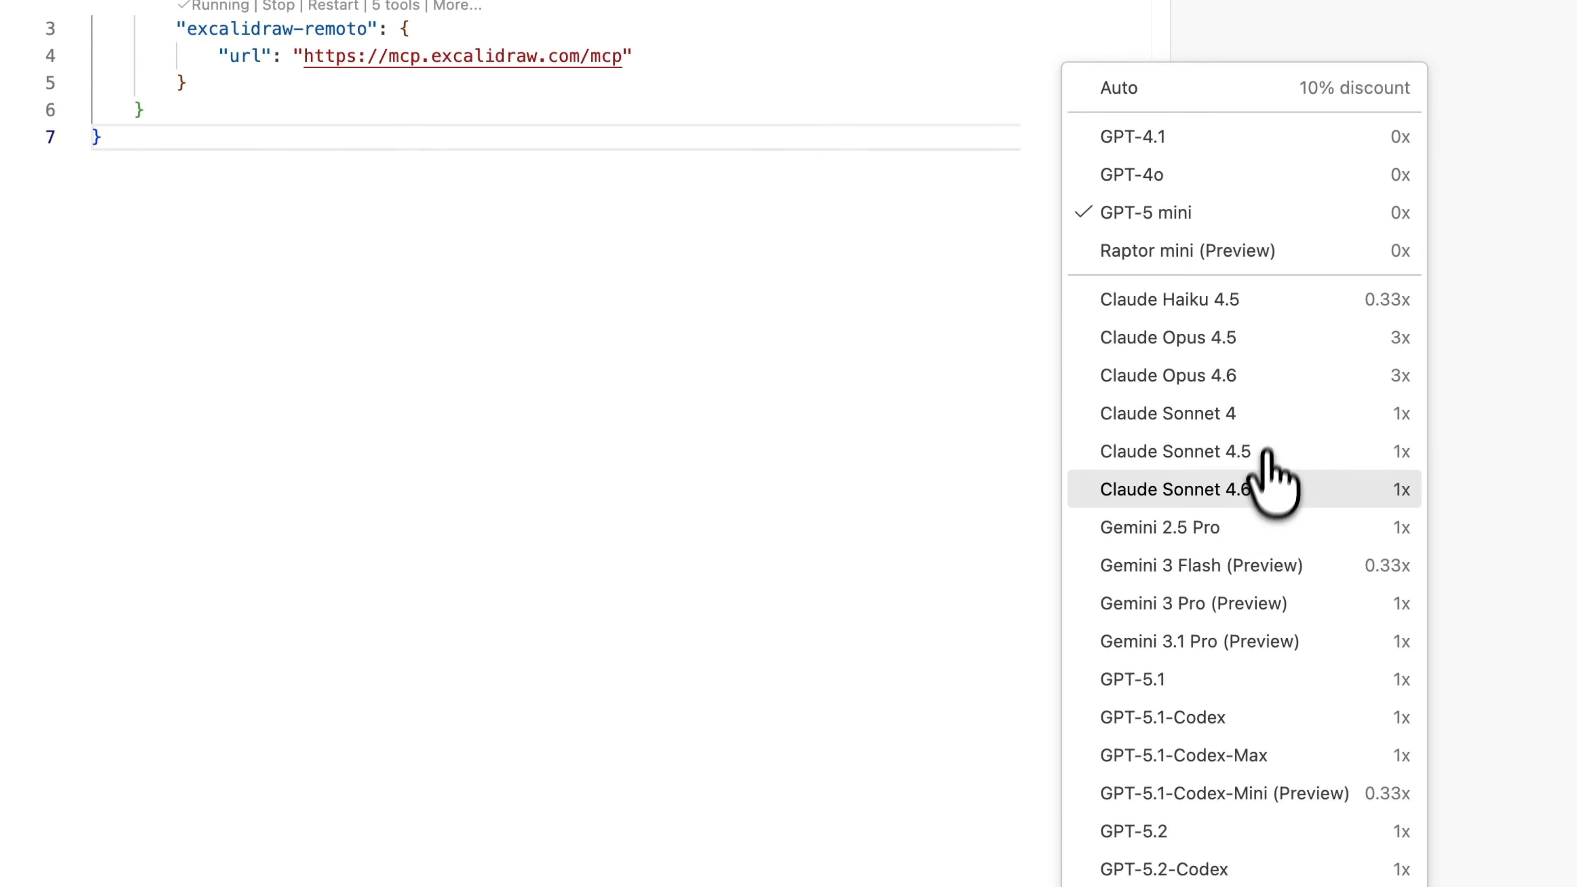
click(1226, 491)
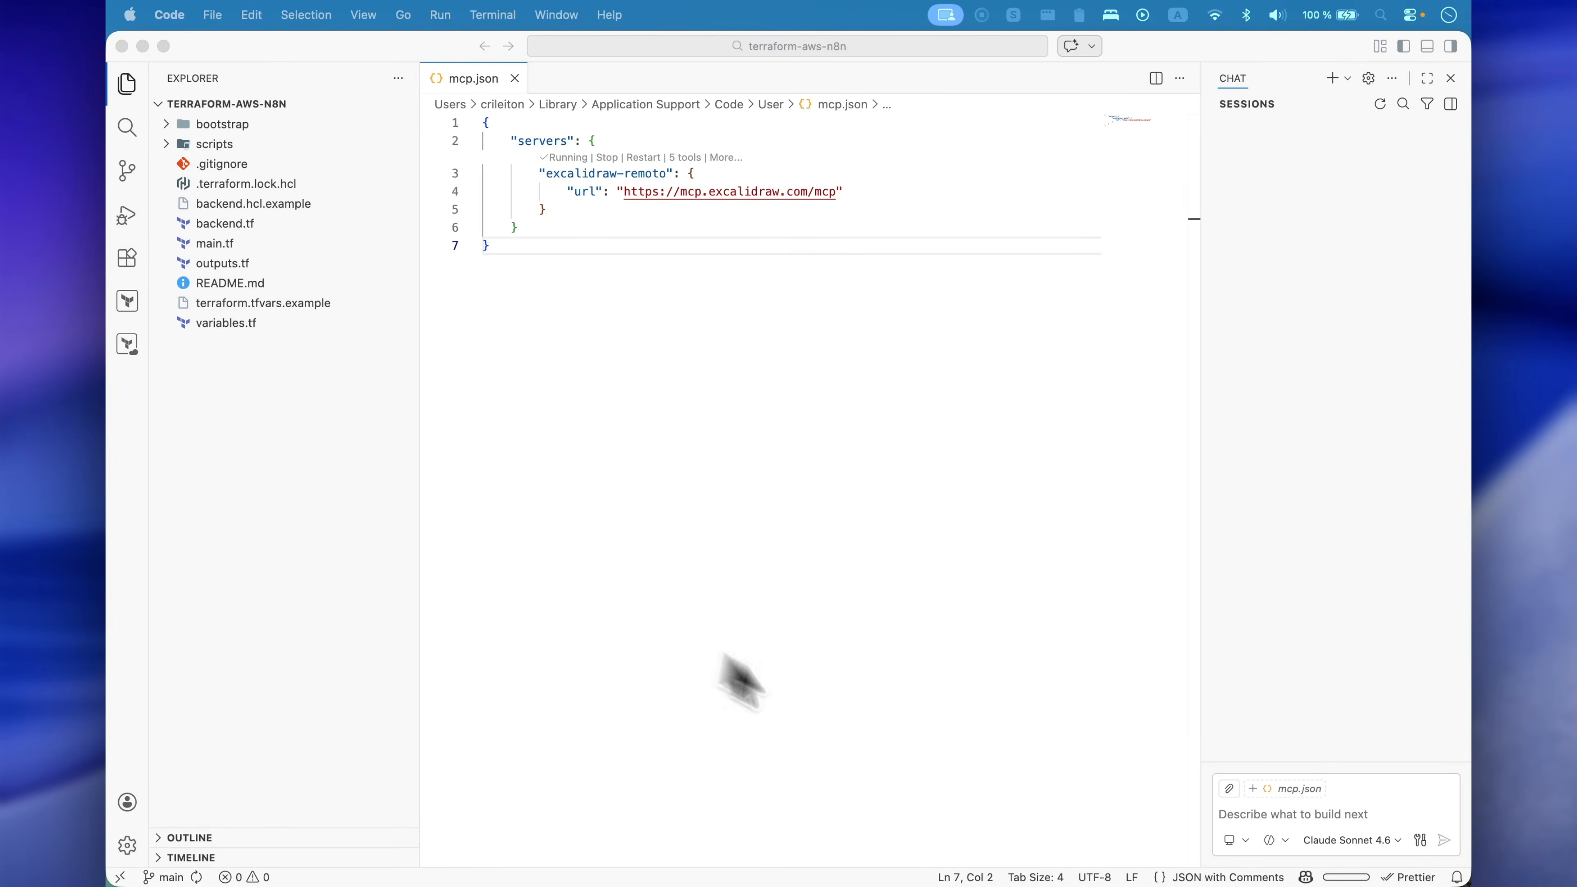
click(1292, 820)
text(Lee el código de Terraform de este proyecto y dibuja la arquitectura en Excalidraw.  Identifica los recursos principales (redes, bases de datos, cómputo, etc.) y sus dependencias lógicas.  Dibuja los componentes agrupándolos dentro de sus respectivas redes (ej. VPC o subredes).  Conecta los recursos con flechas direccionales para mostrar el flujo de comunicación.  Pon a cada elemento una etiqueta de texto con su nombre exacto en el código.)
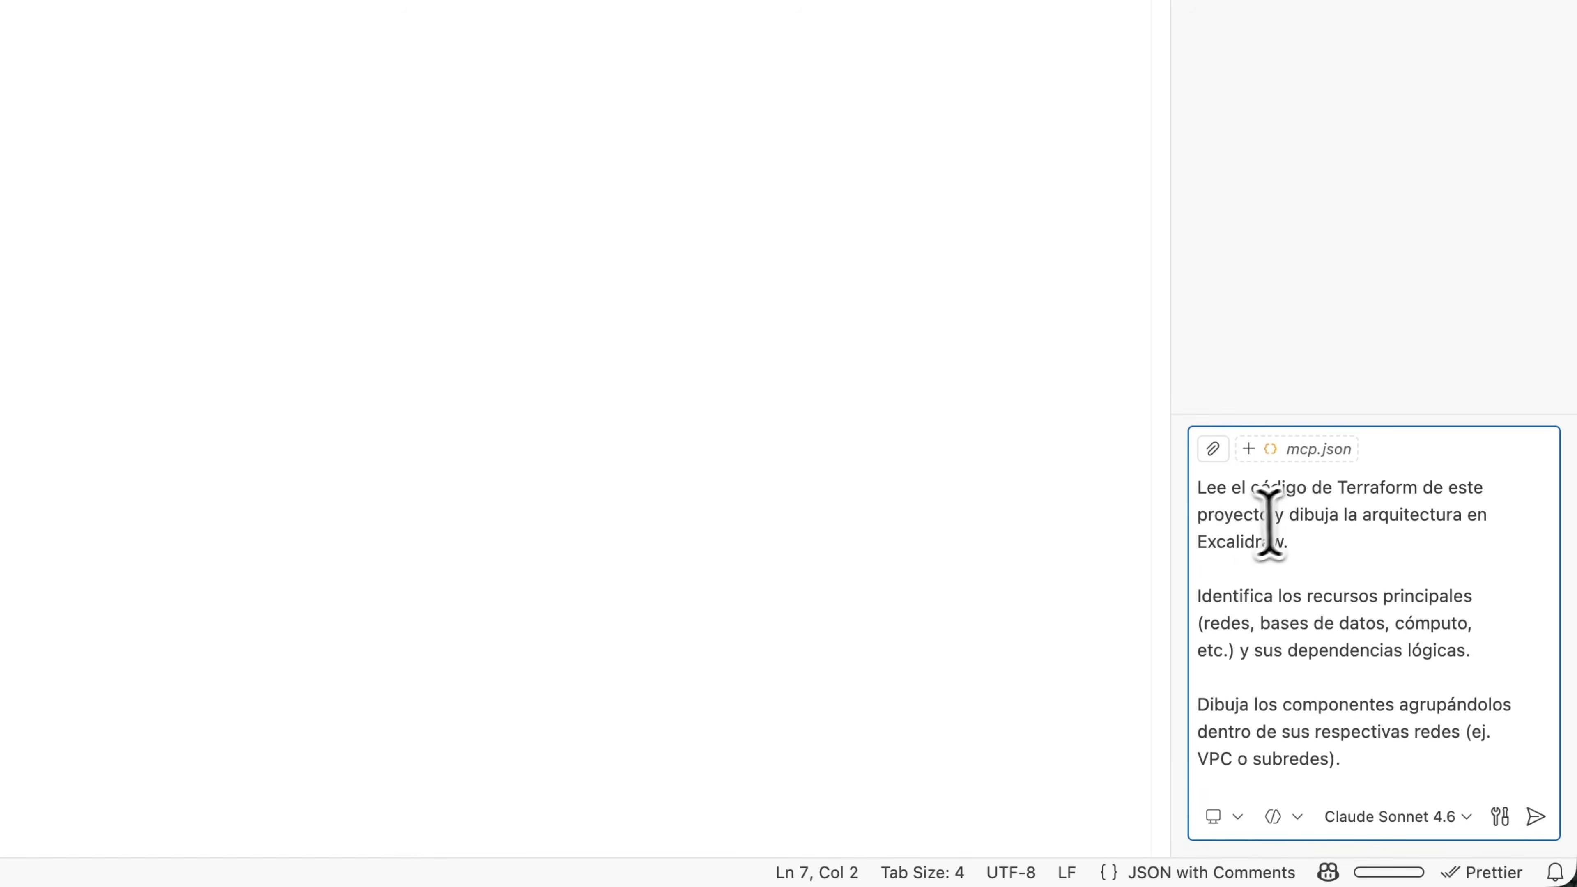
scroll(1251, 562, down, 4)
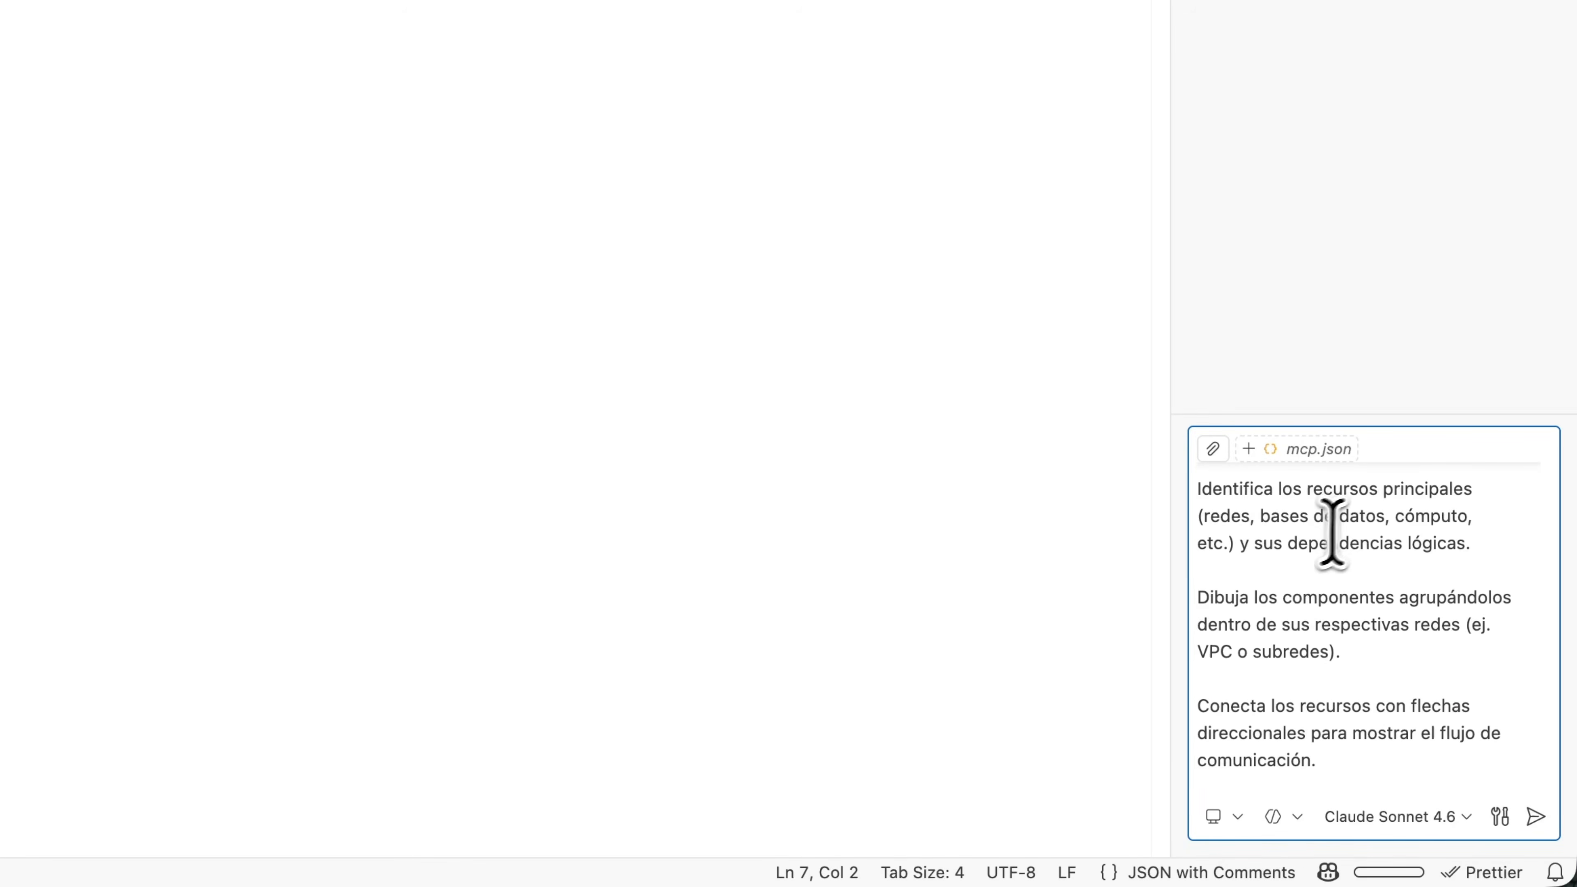
scroll(1338, 528, down, 3)
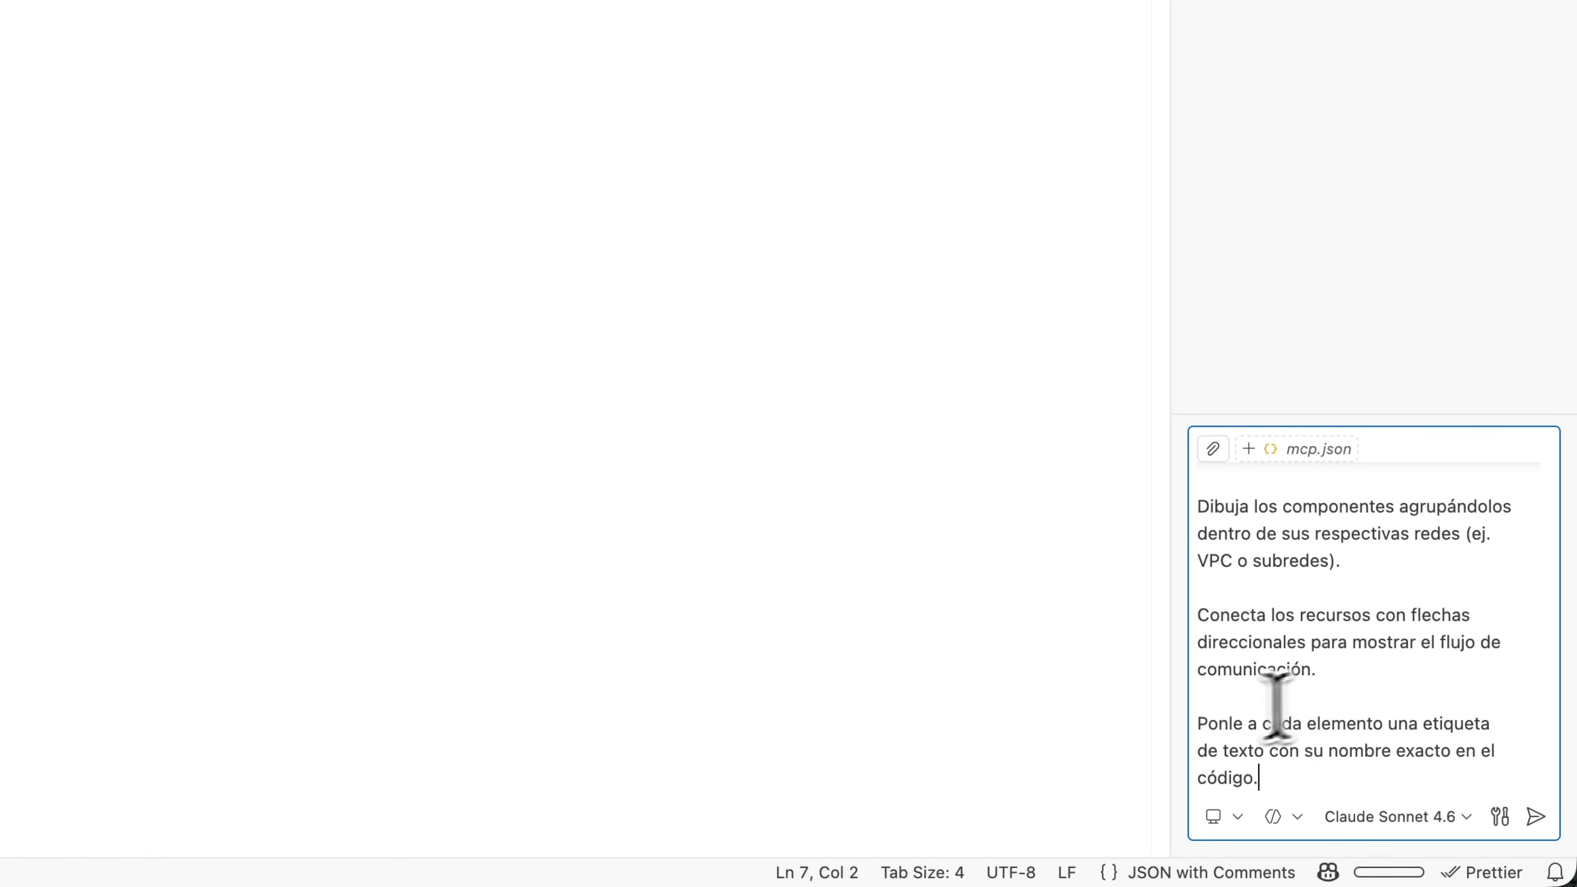
click(1536, 817)
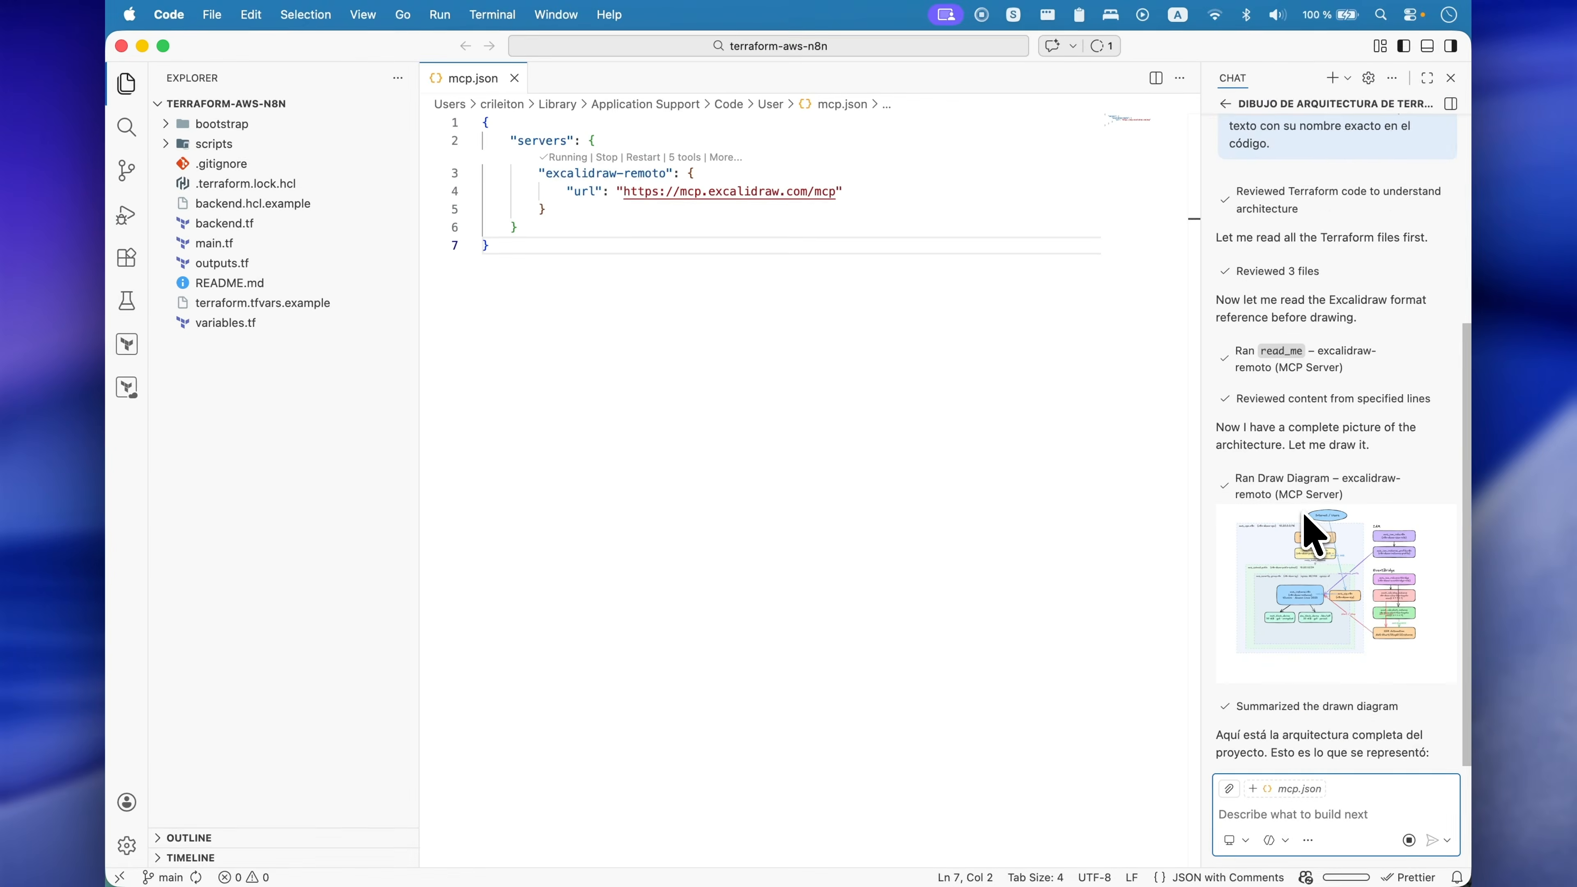
Step: Export the generated architecture diagram from the chat to Excalidraw and replace the existing canvas content with it
scroll(1310, 531, up, 3)
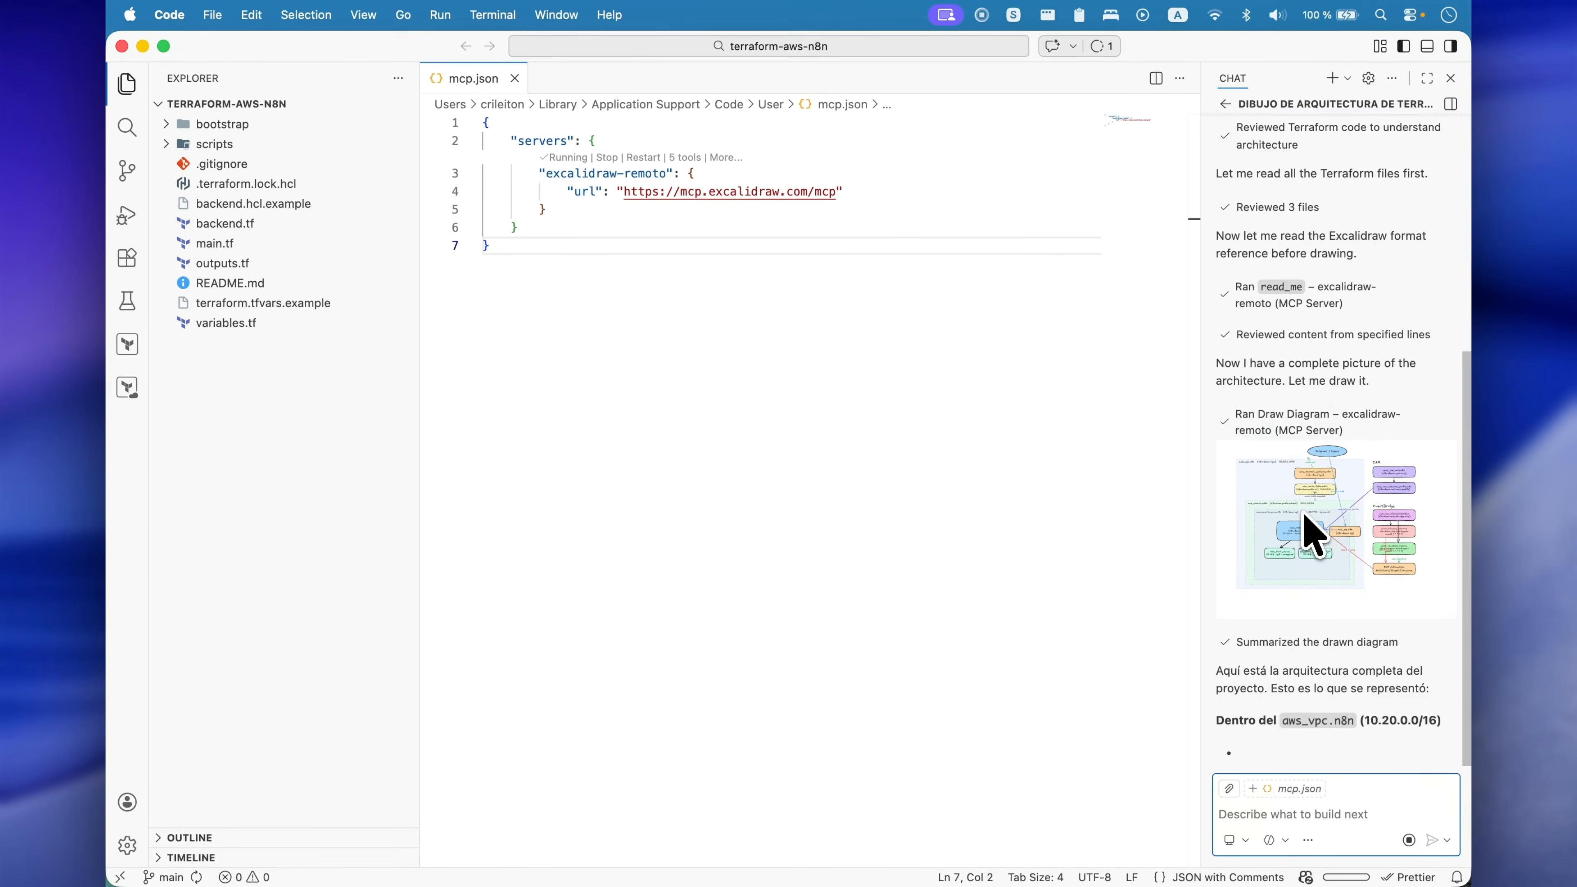
mouse_move(1363, 640)
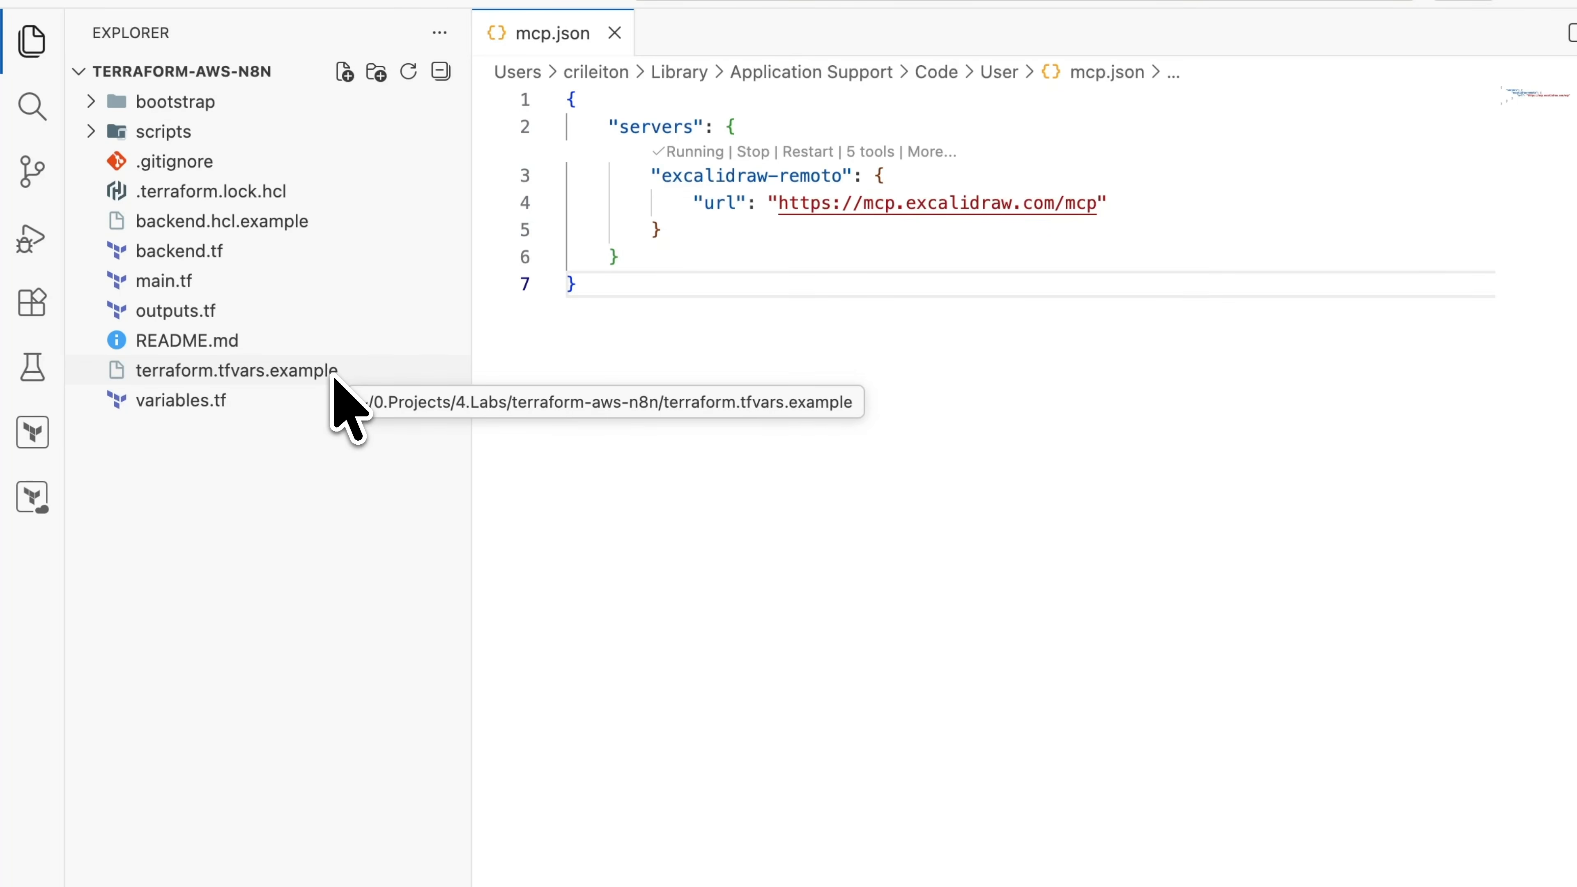
click(1316, 633)
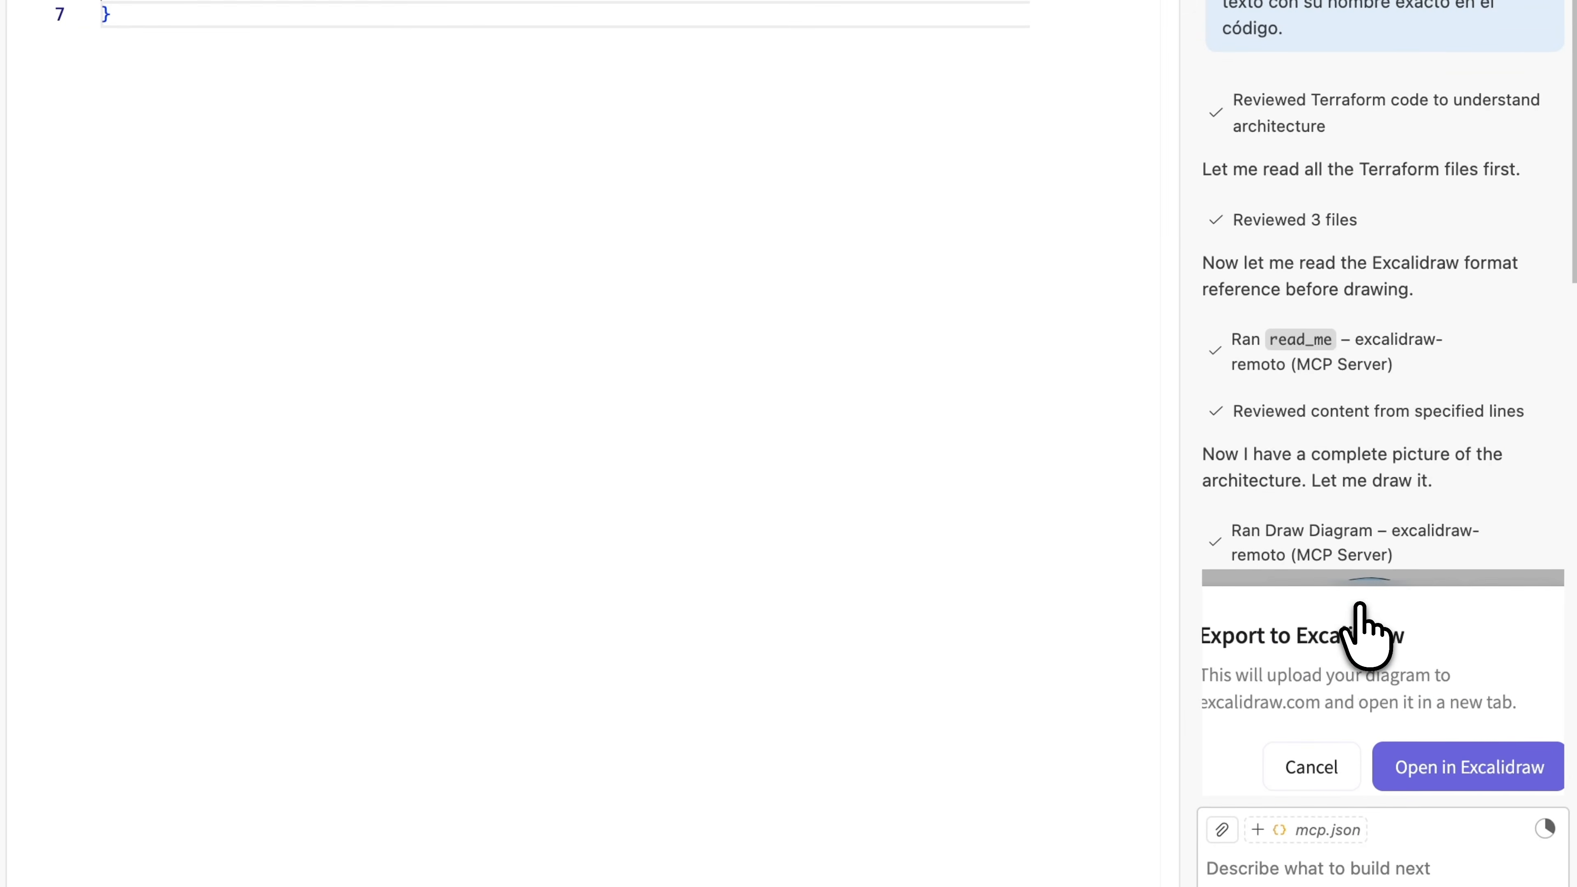
click(1450, 770)
click(692, 340)
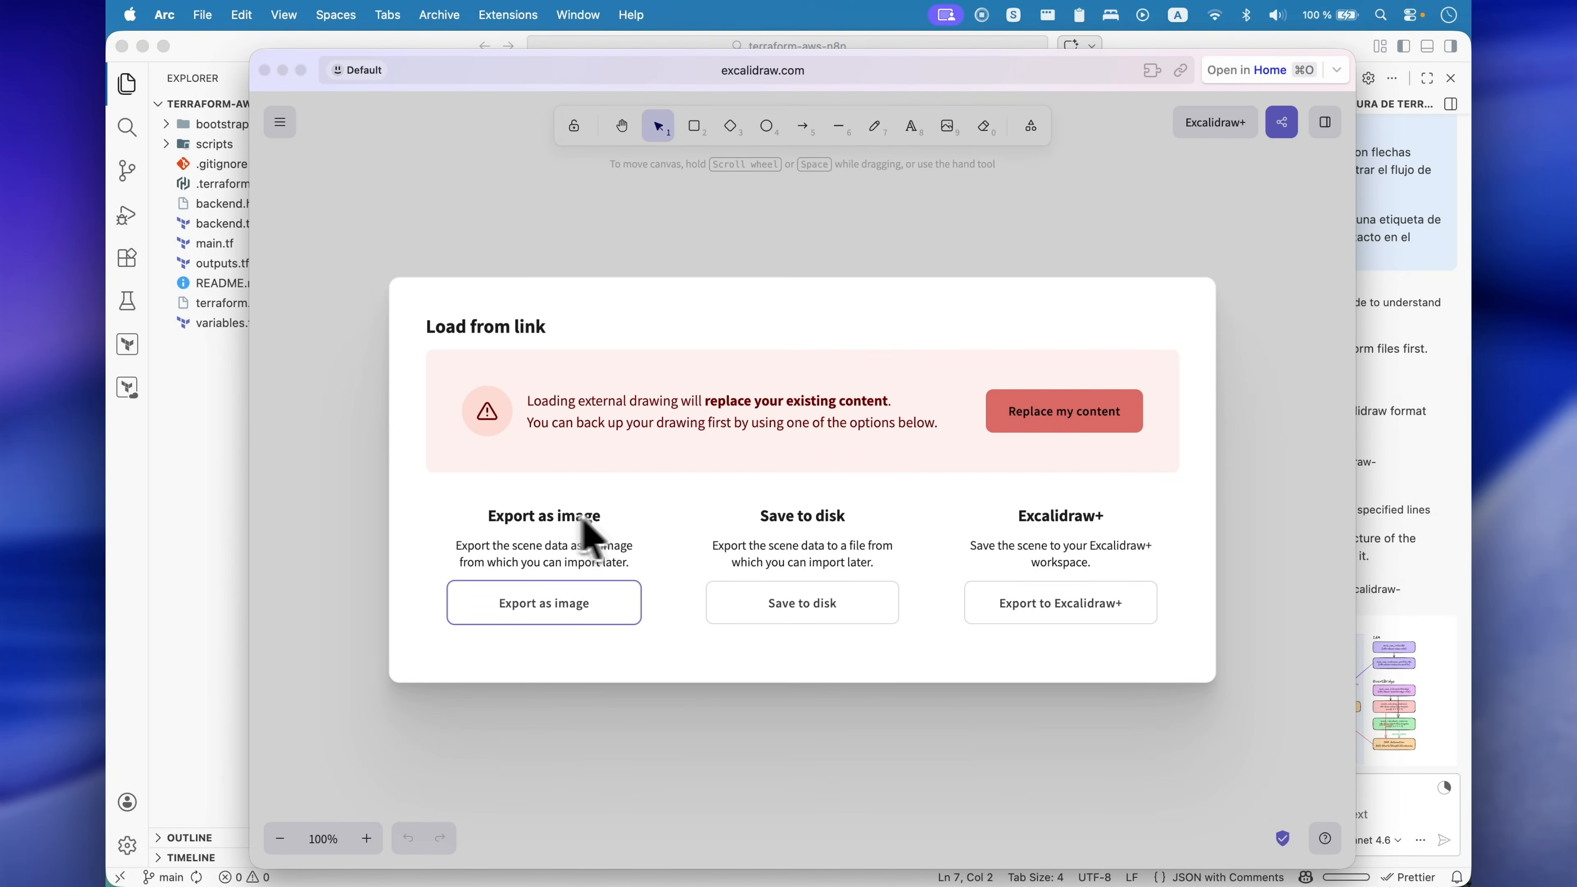
click(1059, 414)
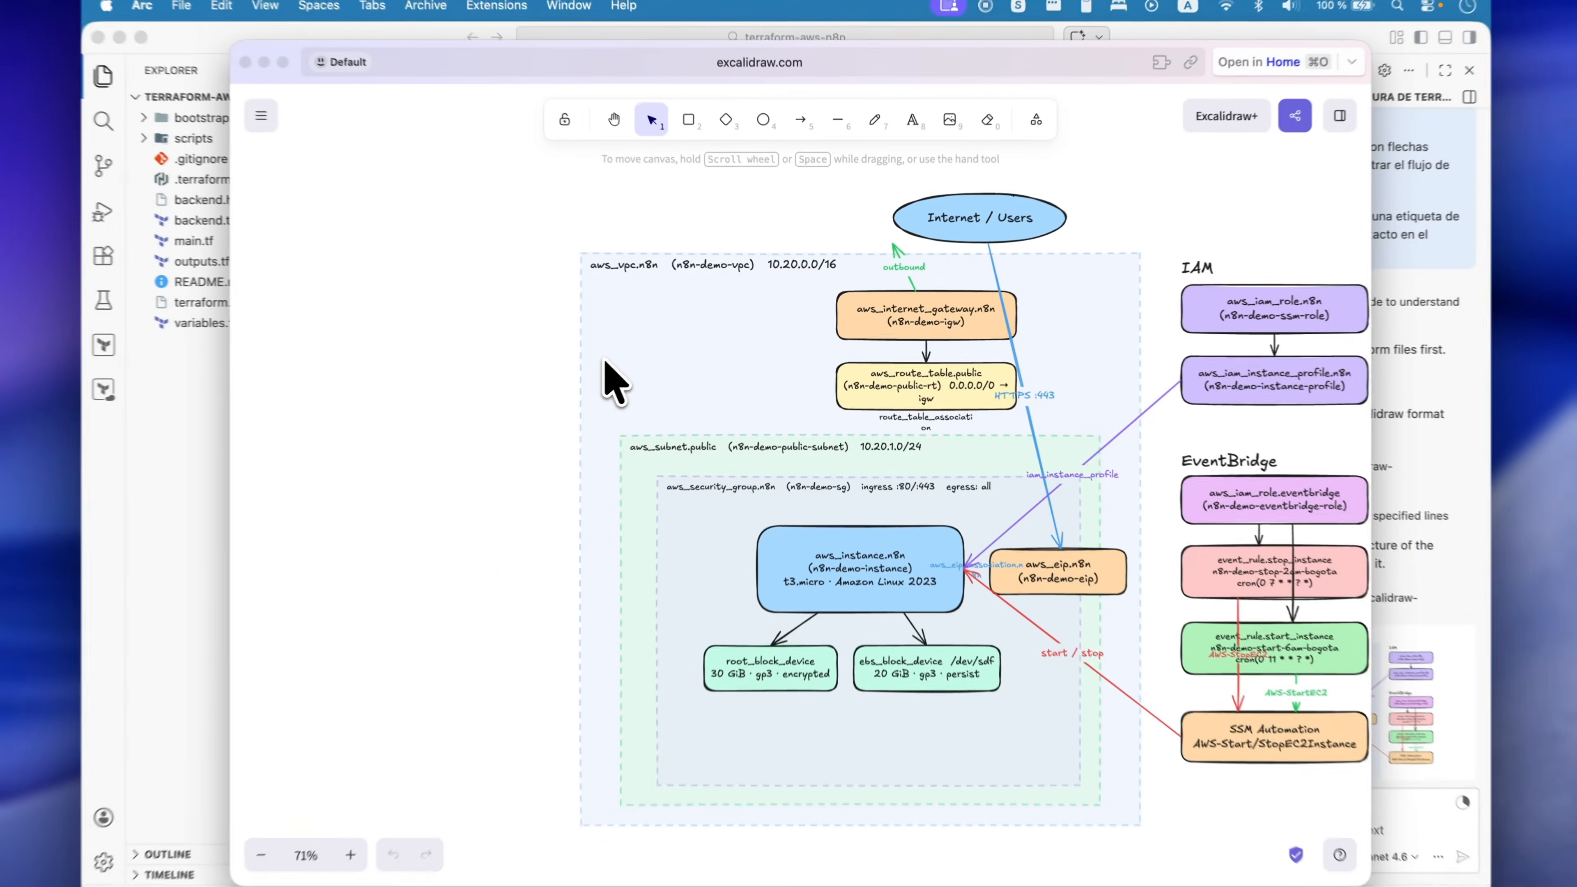
Step: Try replacing the "Internet / Users" ellipse label with "sdasdas", and undo the text edit
scroll(621, 380, up, 5)
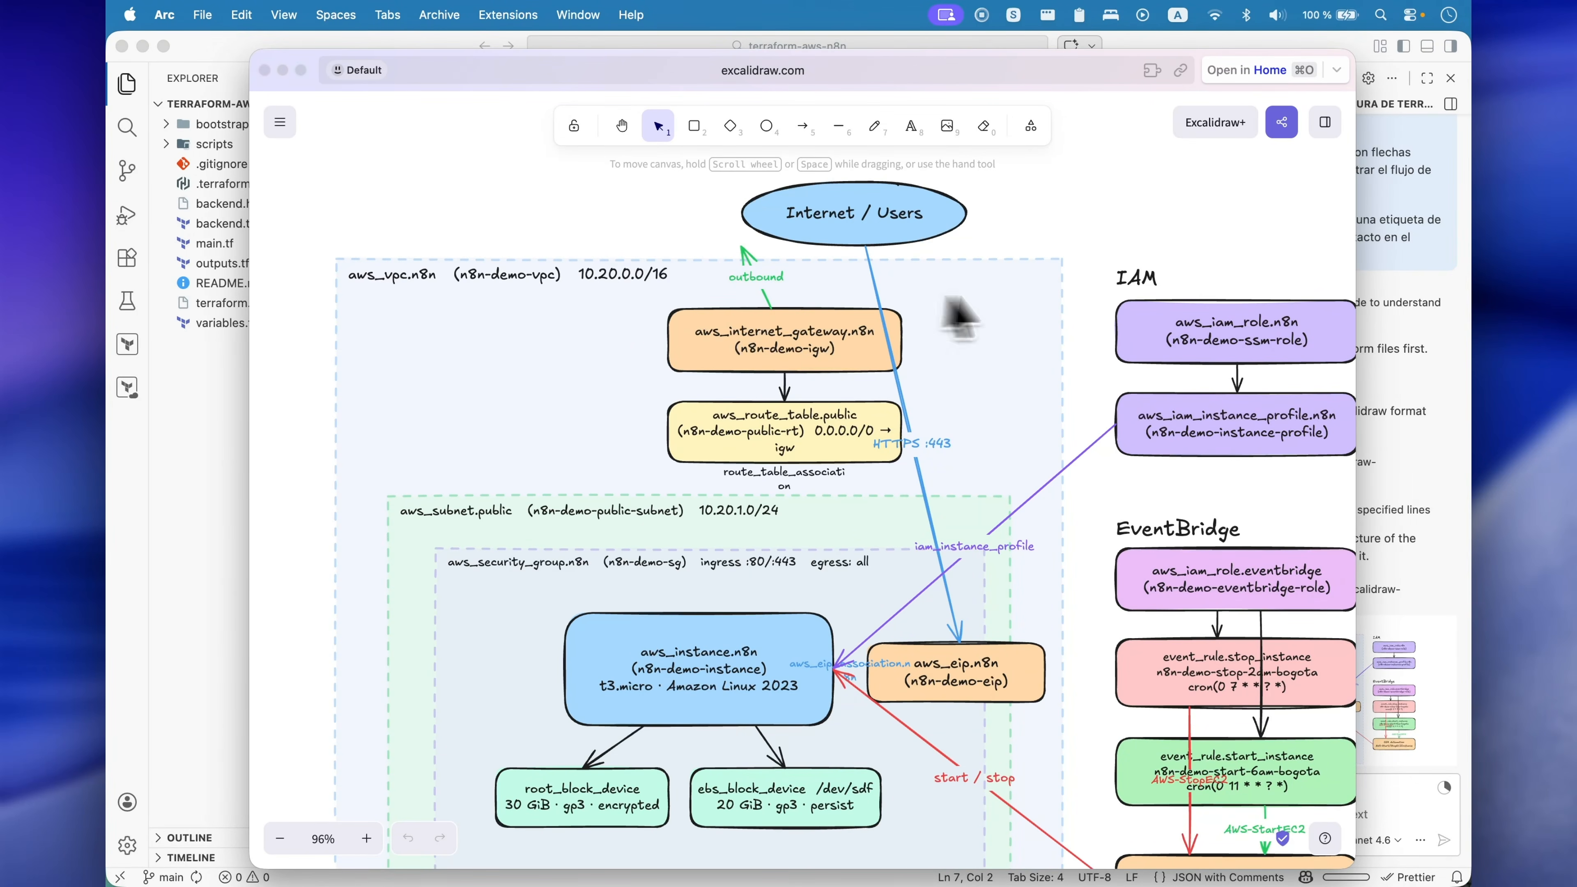
scroll(994, 317, down, 3)
scroll(1077, 342, up, 3)
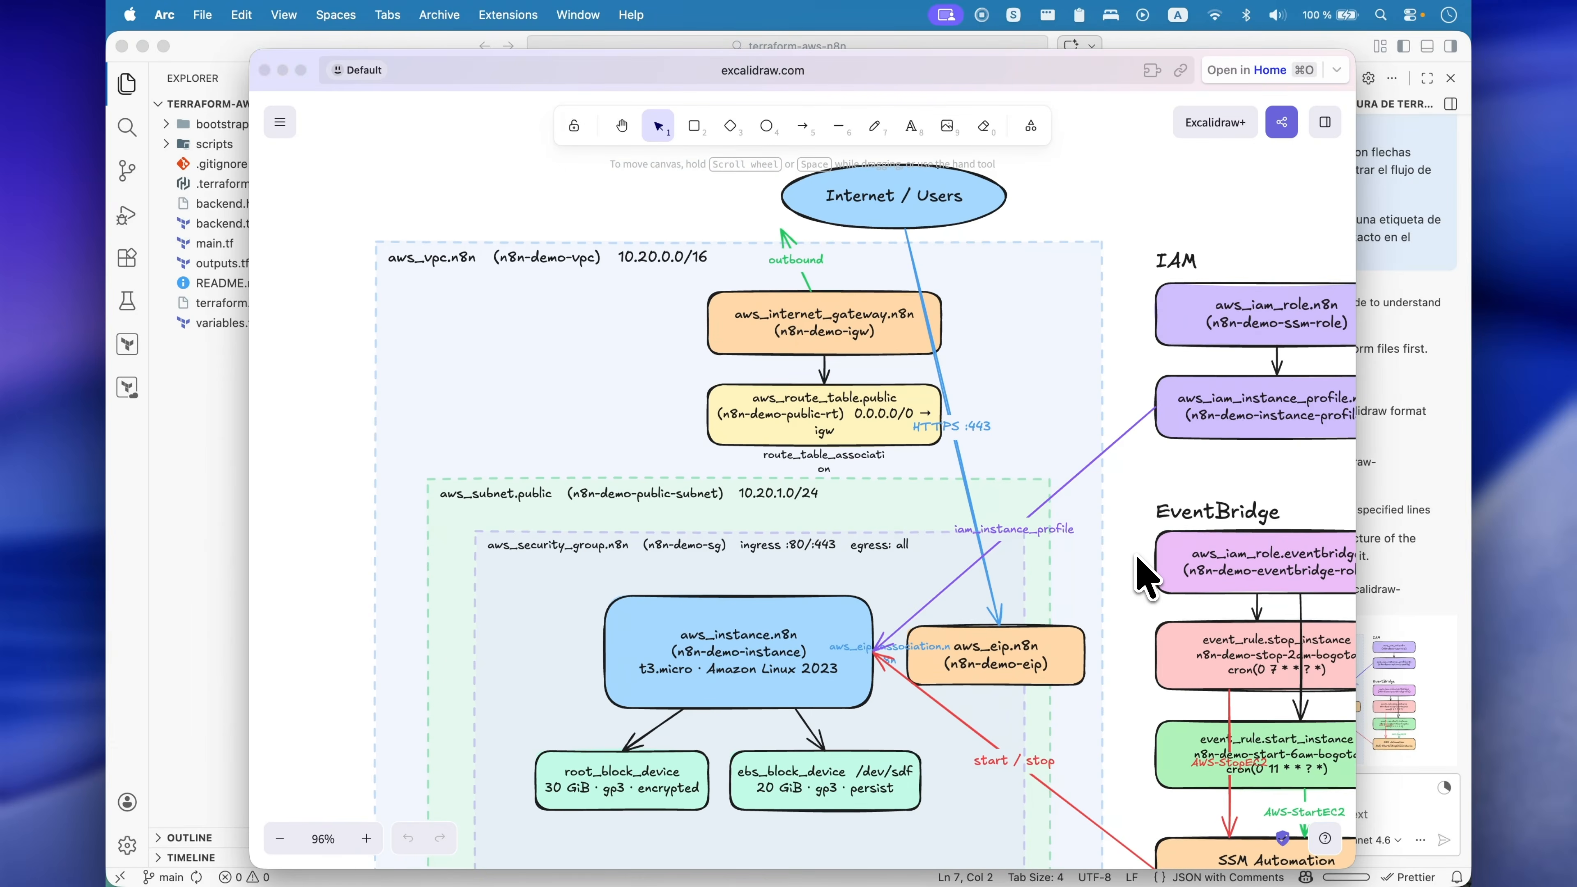
scroll(1144, 567, down, 2)
click(895, 256)
double_click(906, 256)
text(sdsdsd)
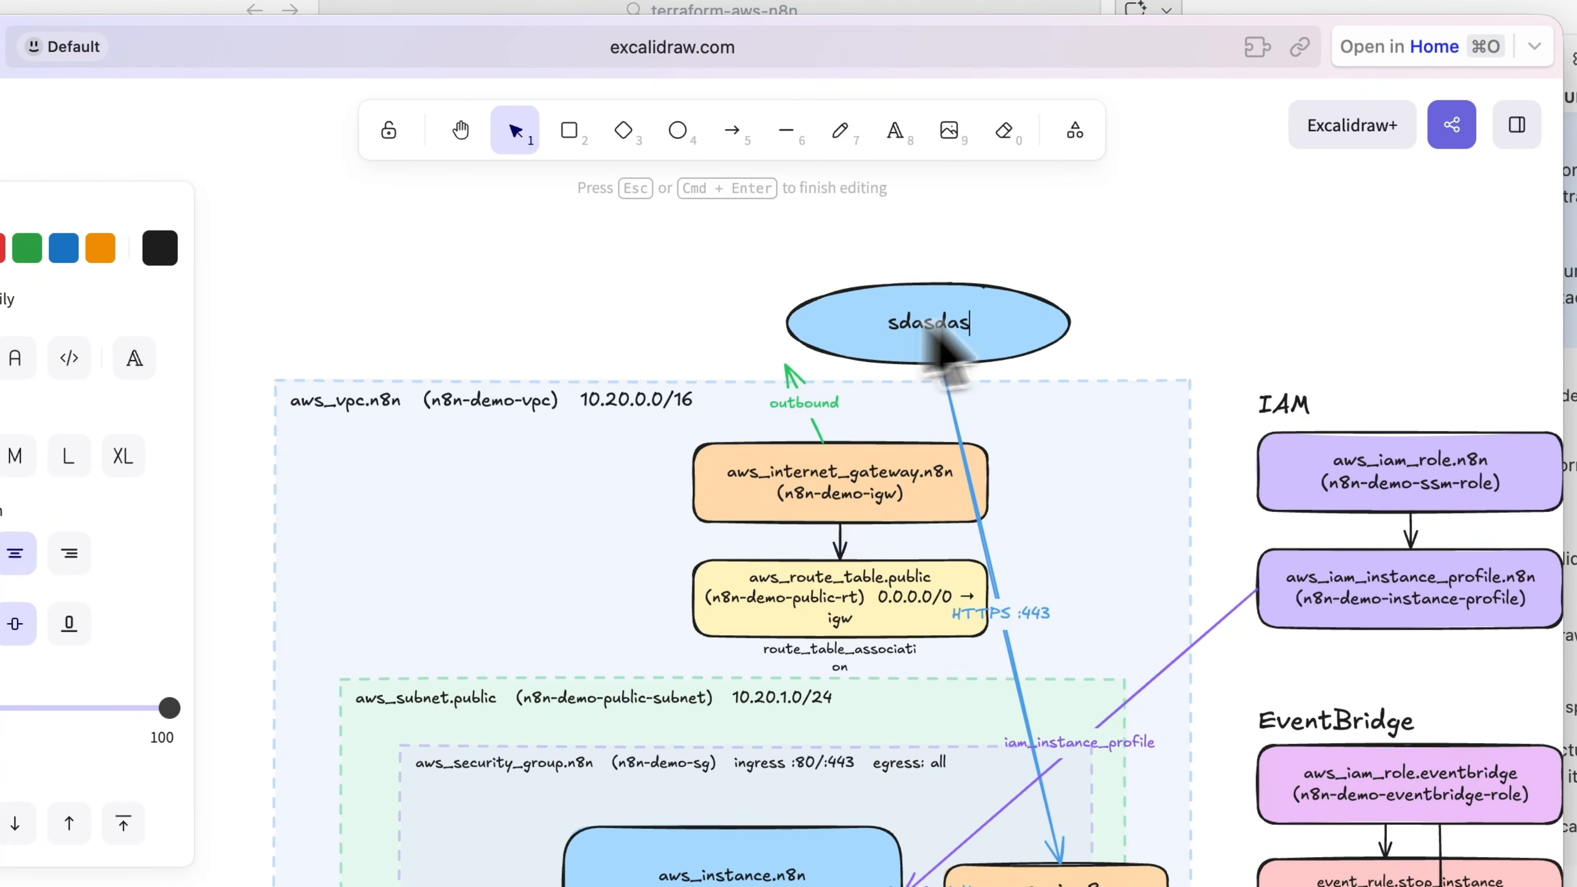
click(1268, 311)
key(super+z)
Step: Move the "Internet / Users" ellipse up and to the right, and reattach the start of the blue HTTPS :443 arrow beneath it
drag(866, 347, 1023, 297)
click(948, 388)
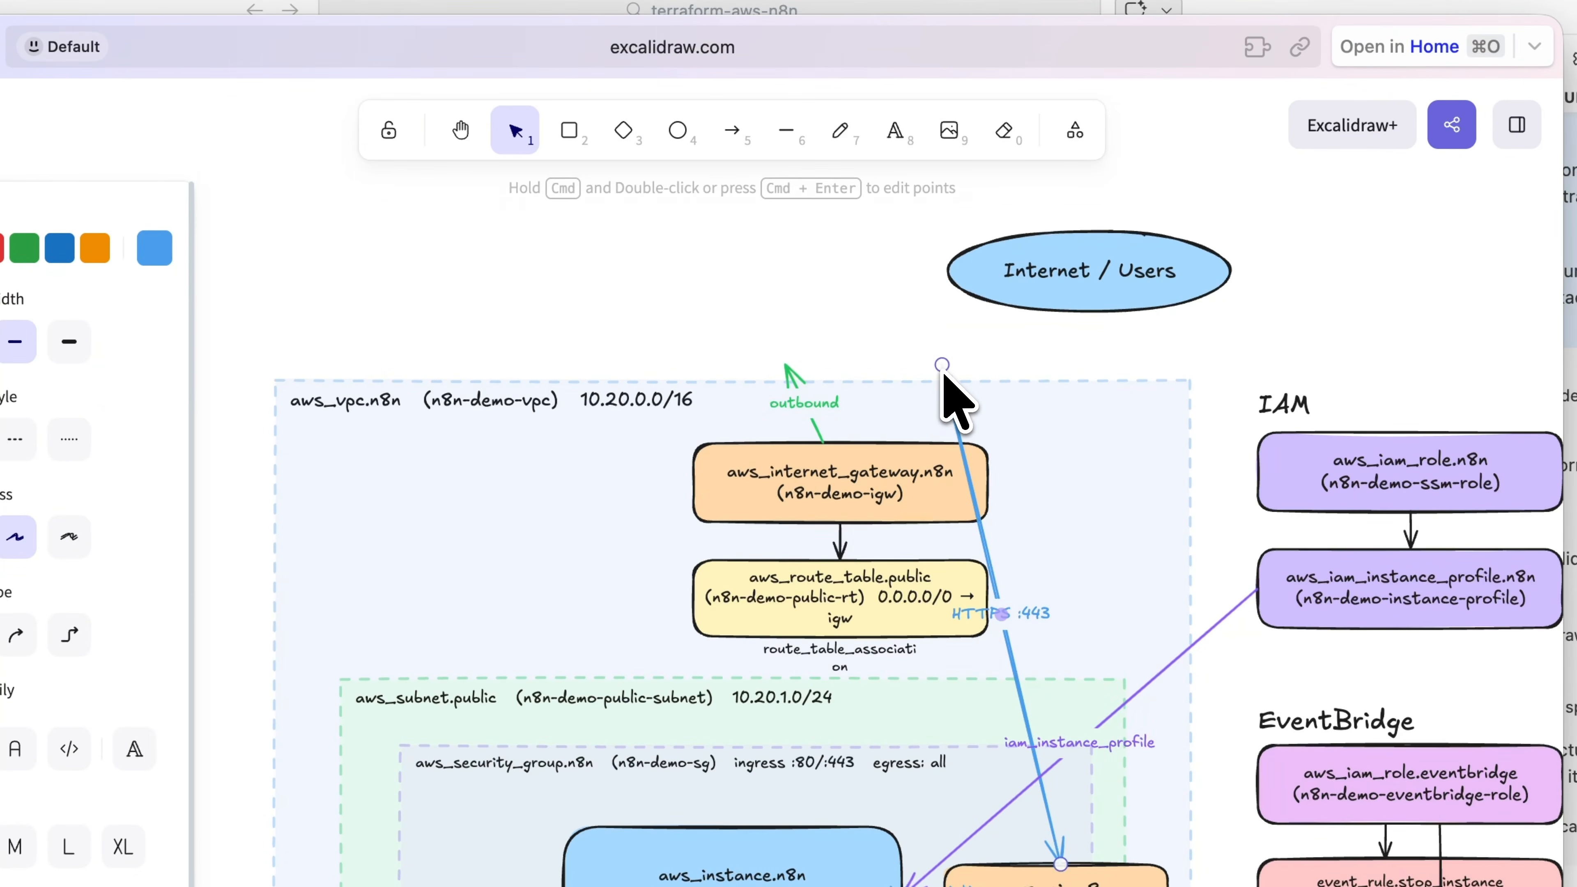
drag(948, 373, 1088, 320)
click(835, 370)
click(723, 378)
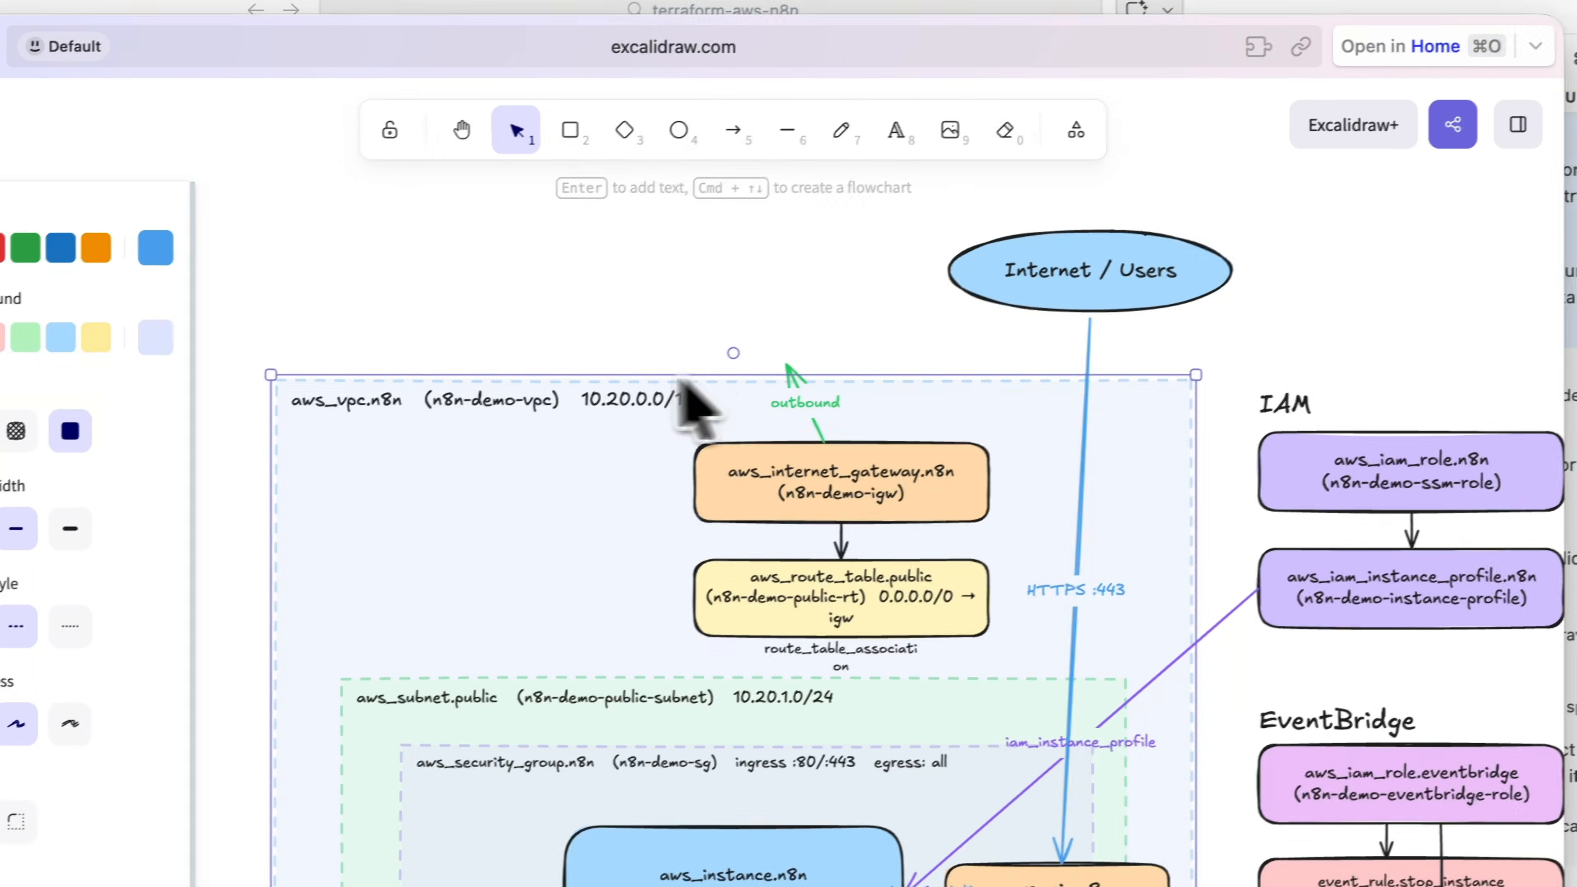
click(350, 399)
click(833, 204)
scroll(722, 275, down, 3)
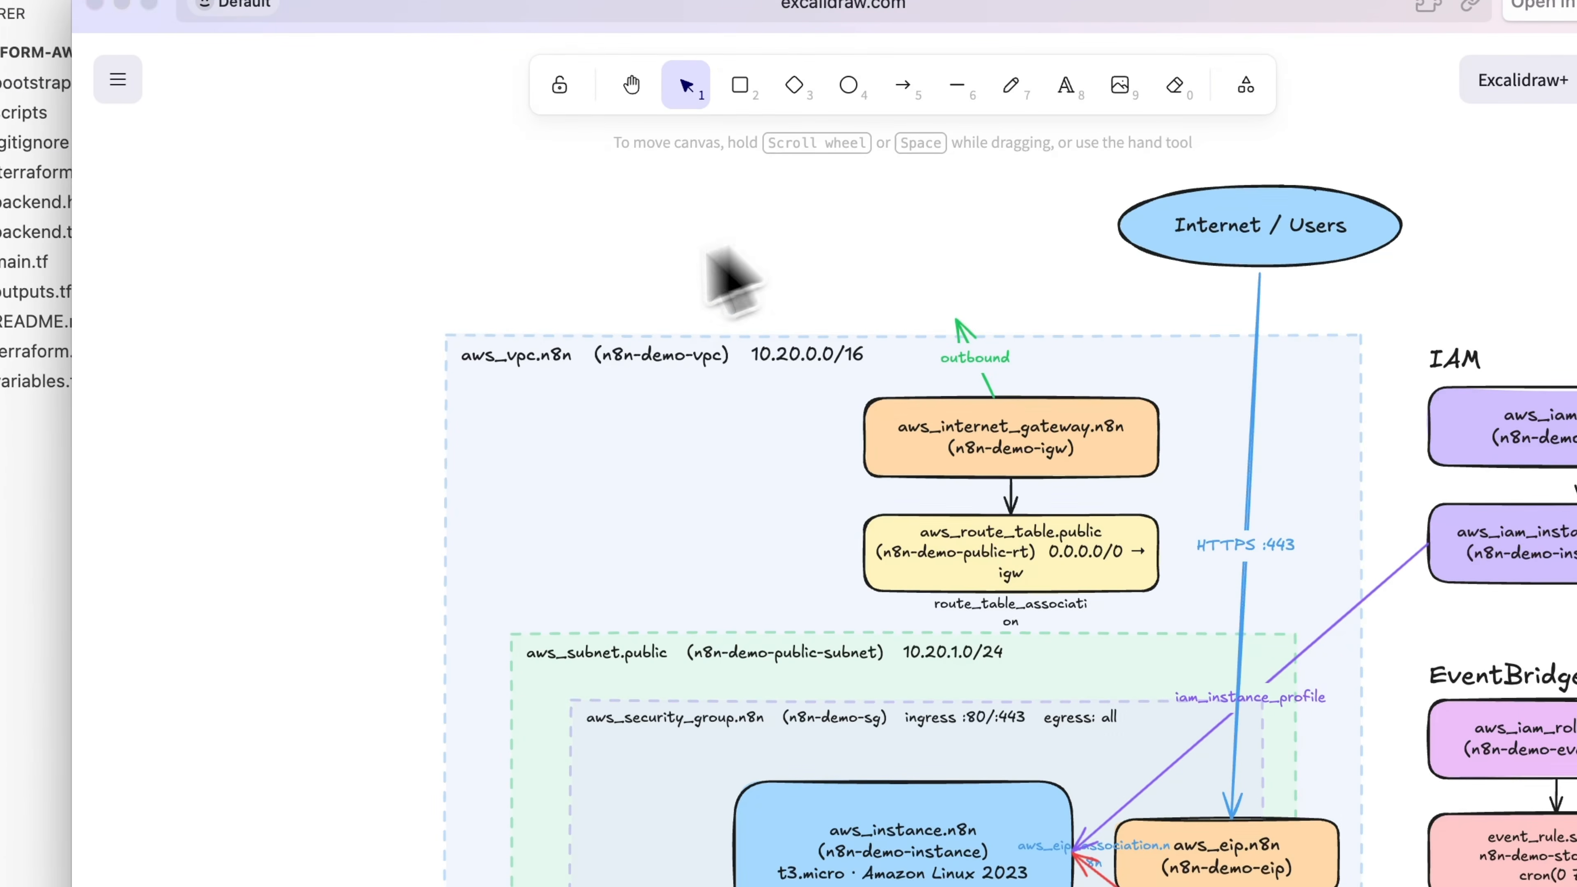
scroll(739, 423, up, 2)
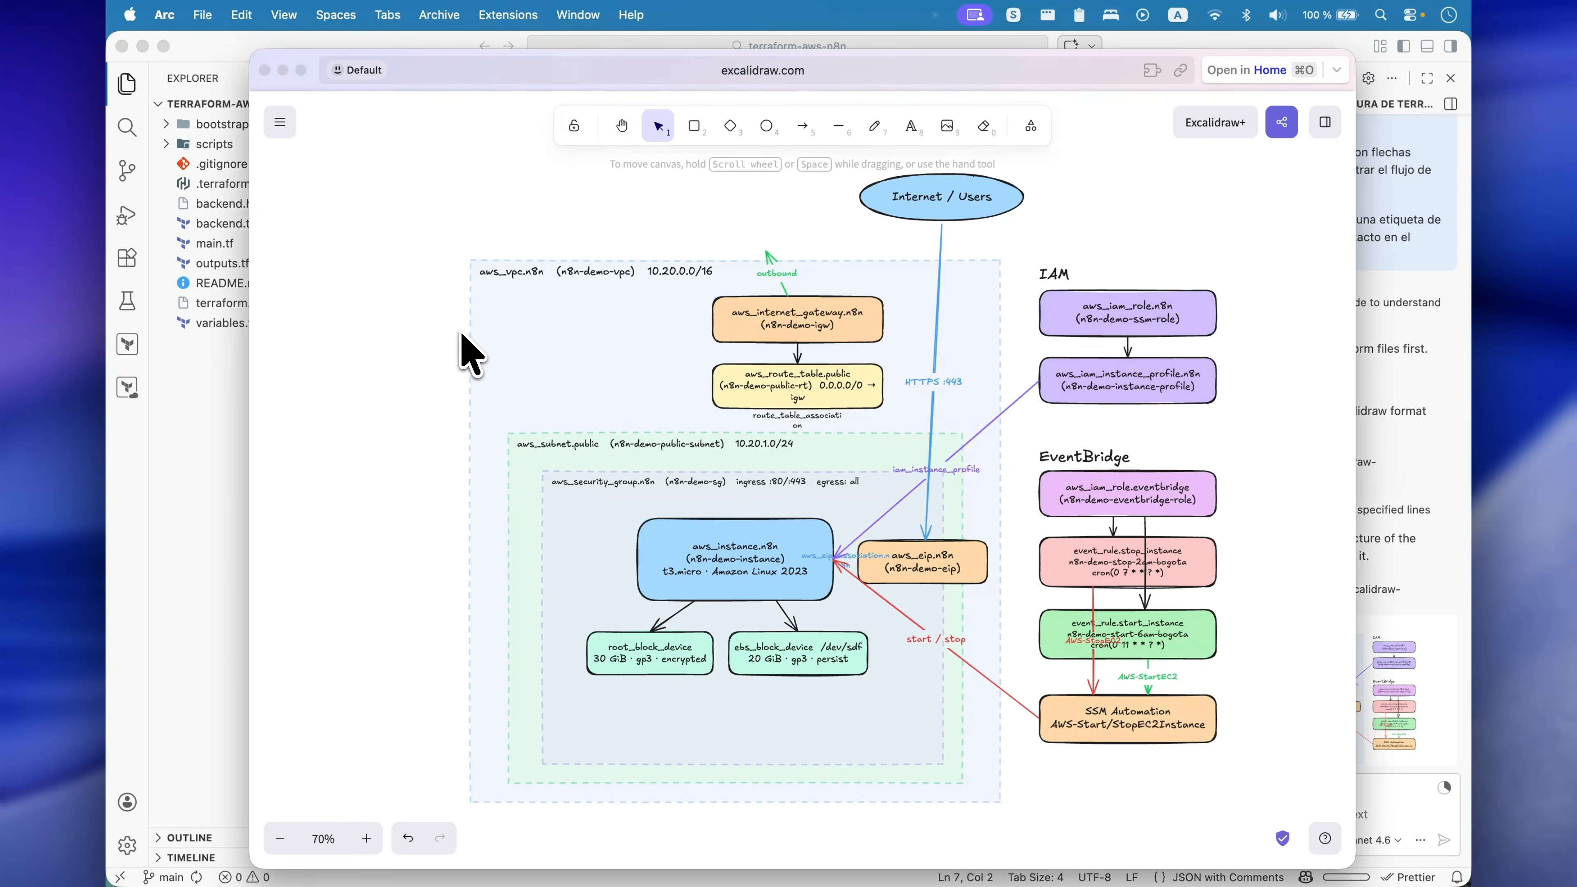
Step: Switch to the Claude desktop app and open the Connectors page of its settings
key(alt+space)
text(c,)
key(BackSpace)
text(laud)
key(Return)
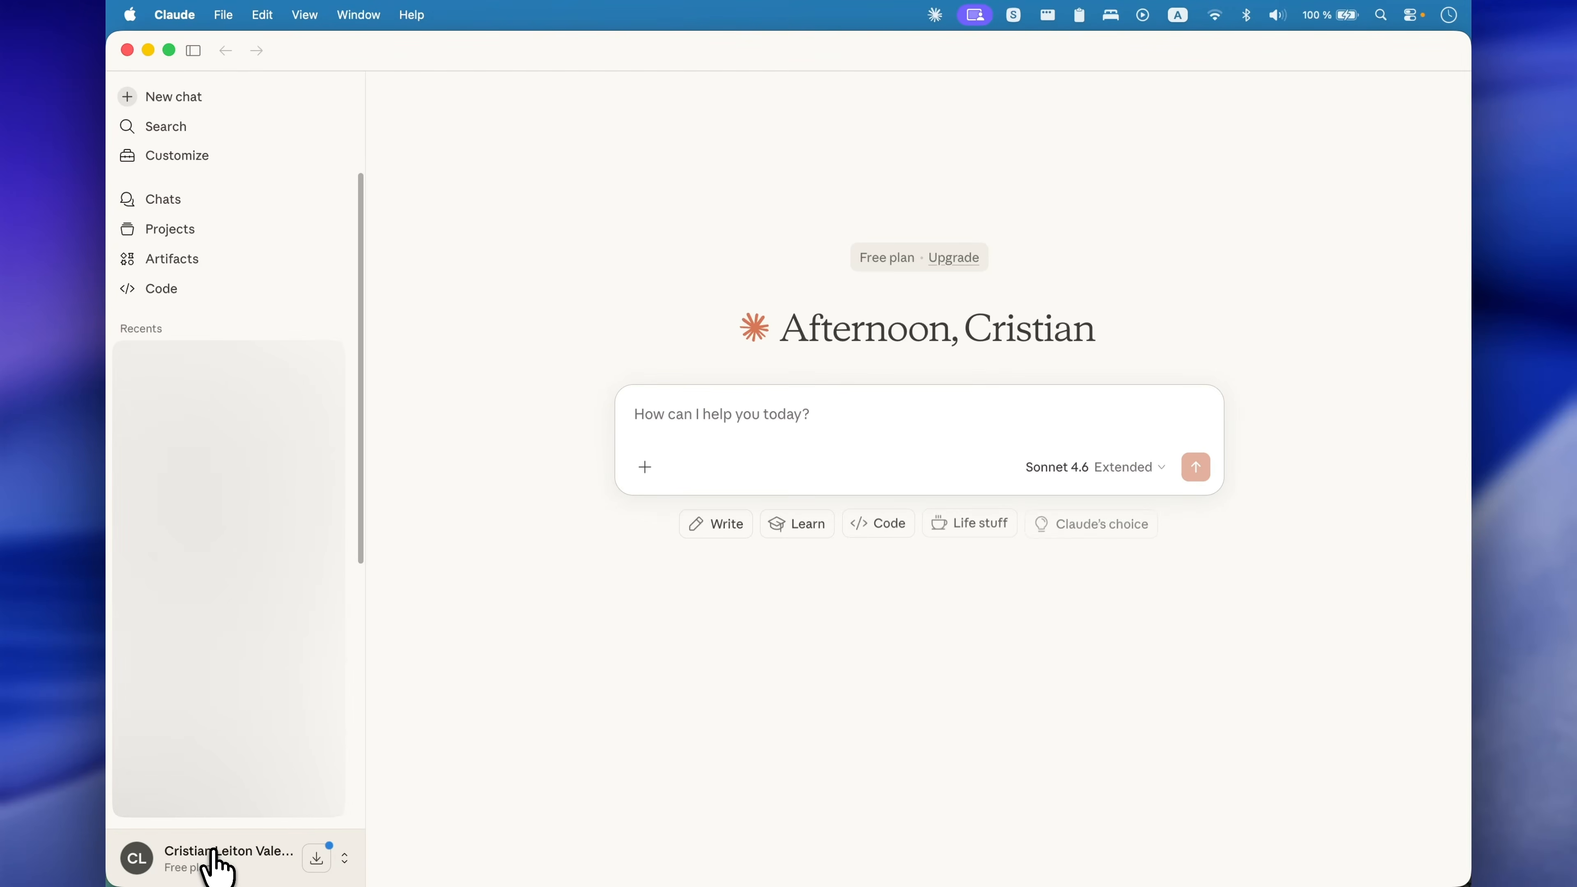
key(super+comma)
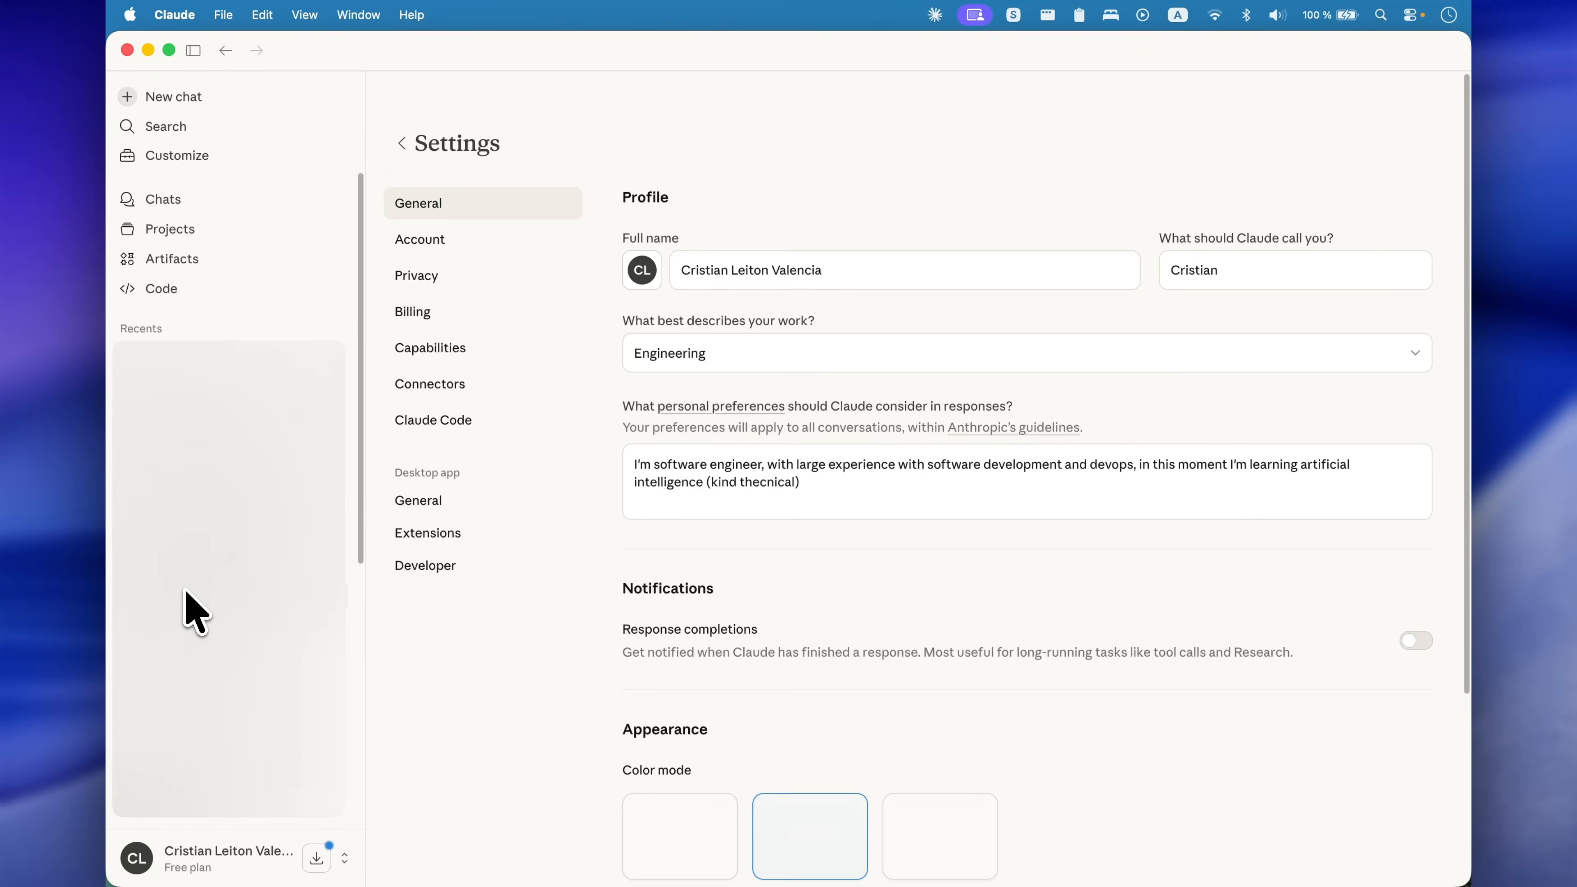
click(434, 386)
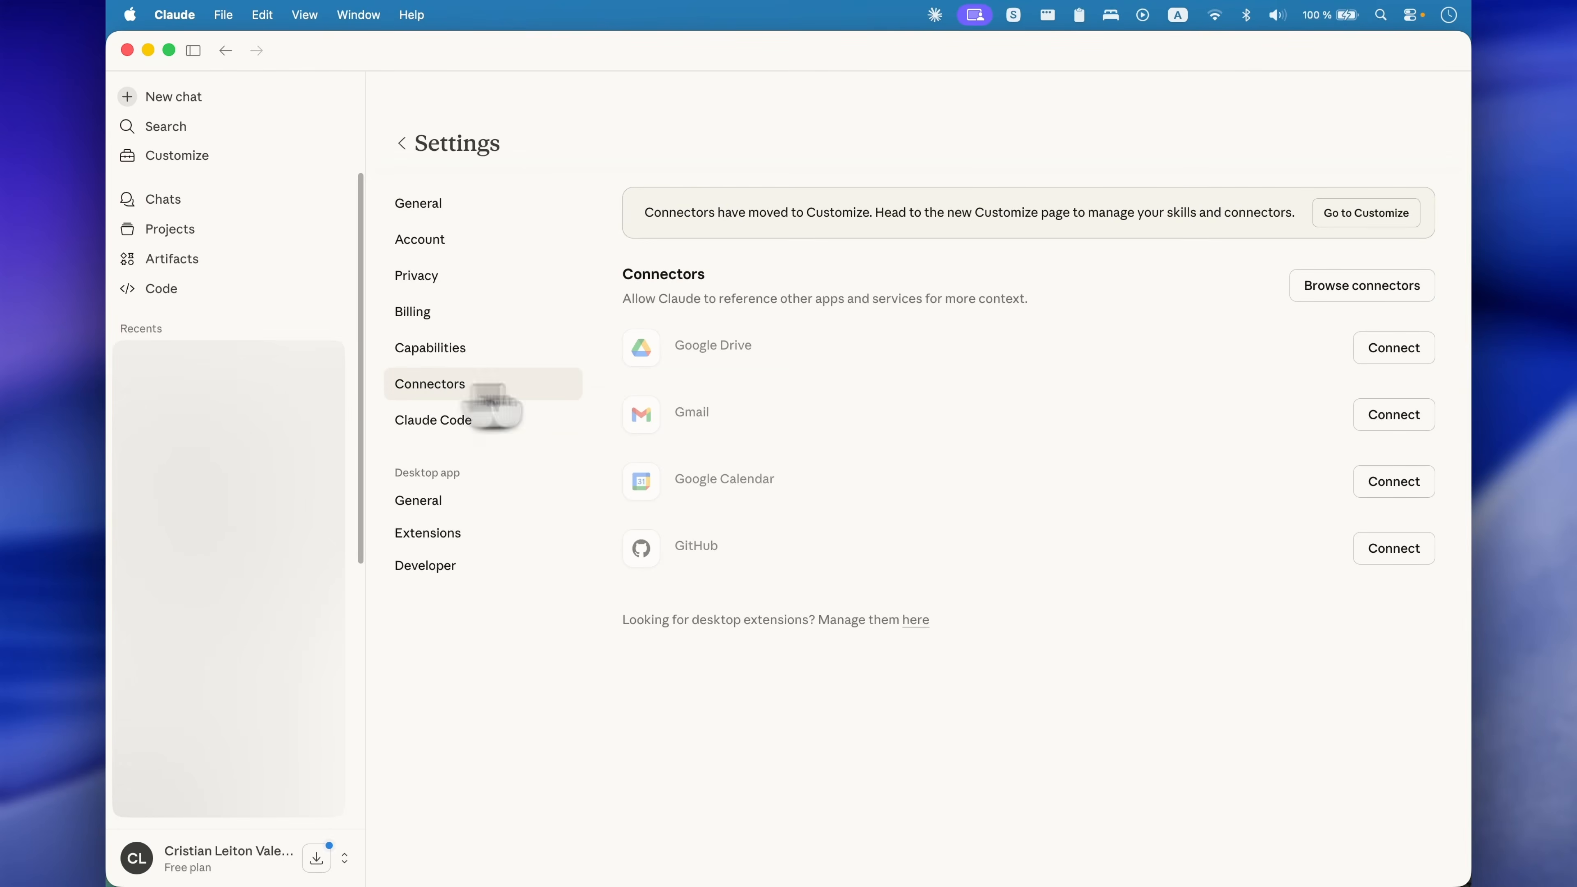
Step: Browse the available connectors, search for "exca", and connect Excalidraw
click(1354, 289)
click(840, 205)
text(exca)
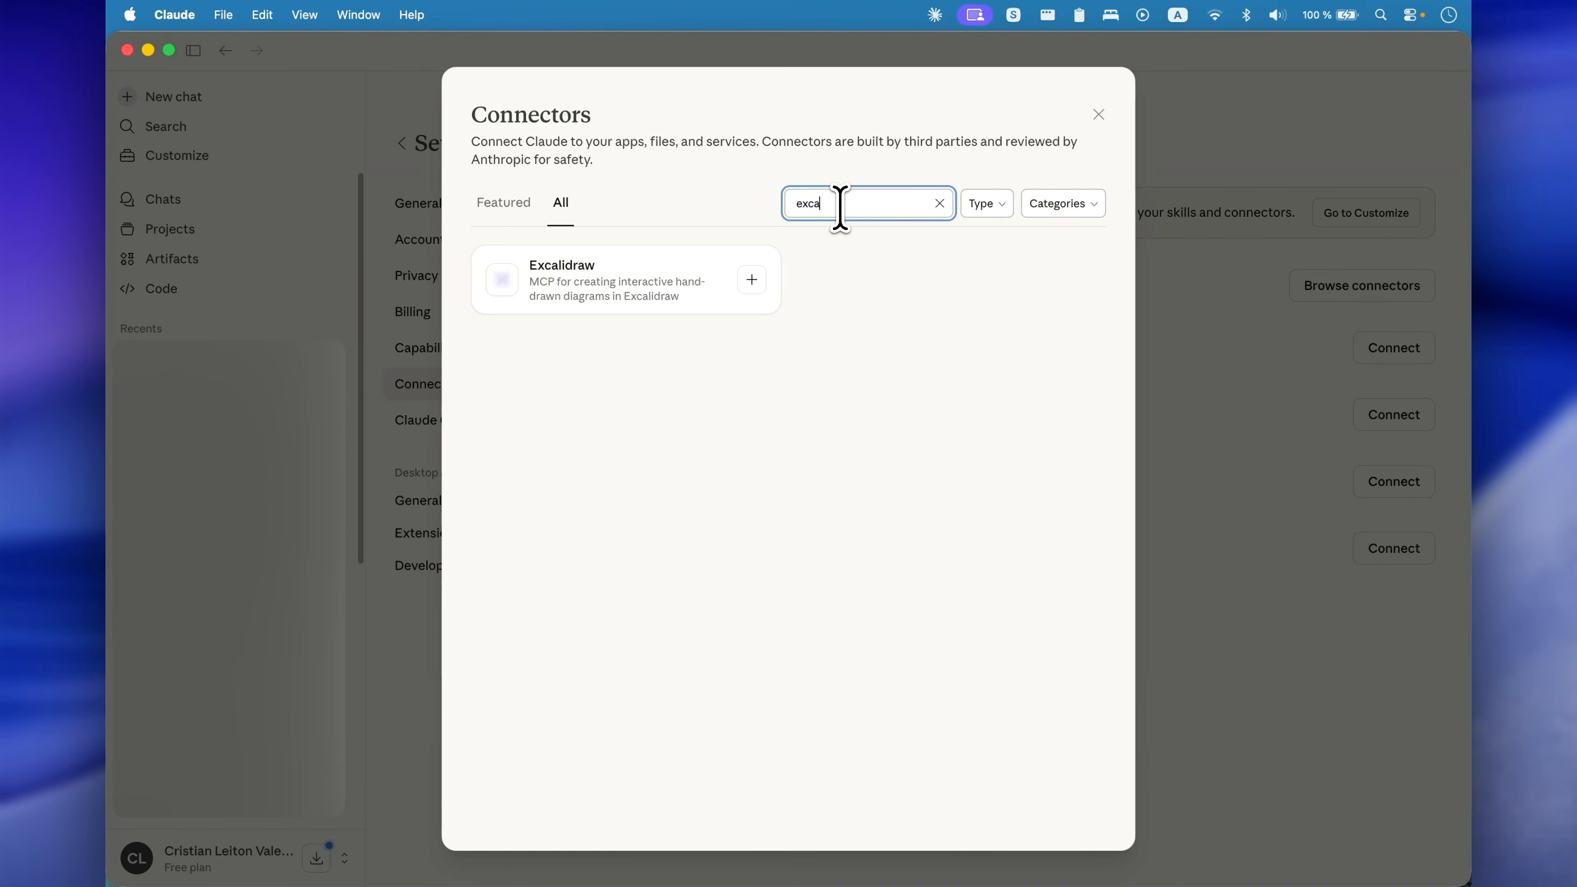
click(602, 286)
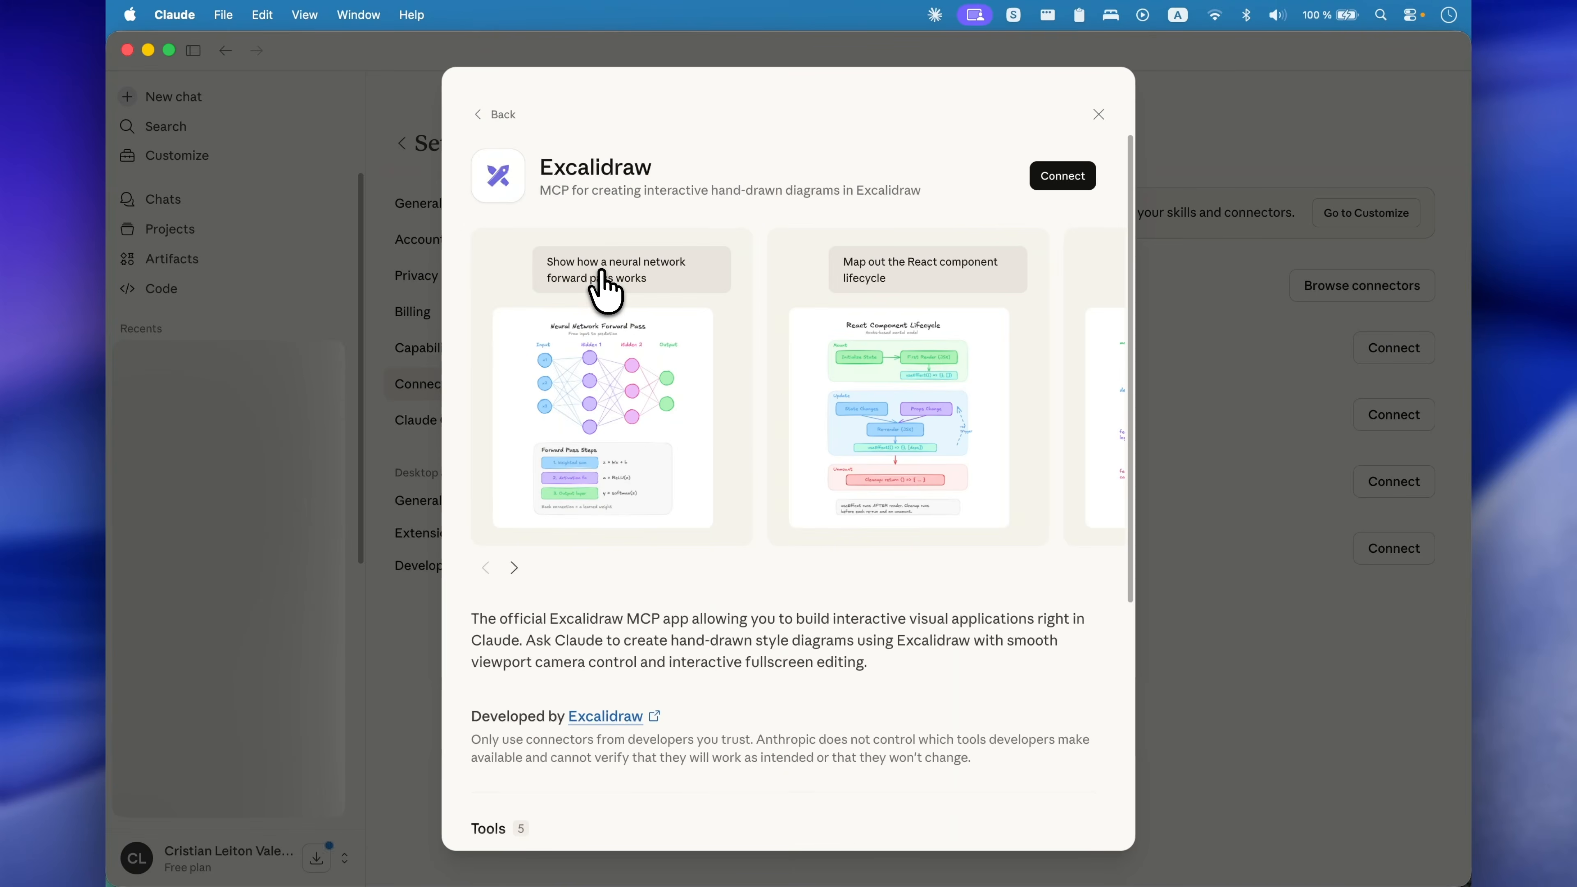
click(1050, 181)
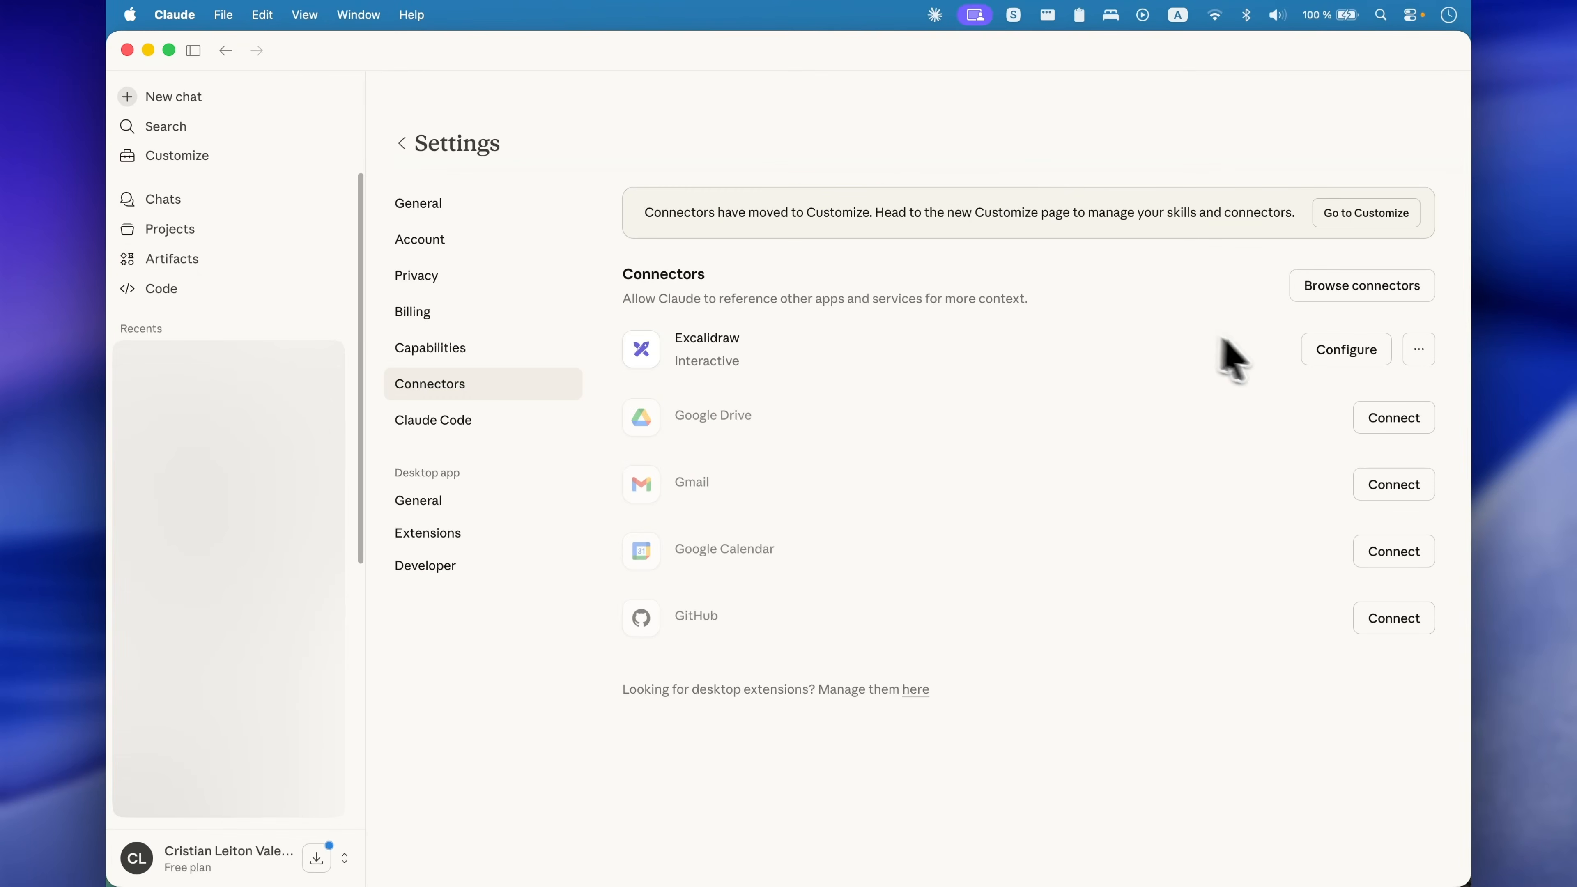
Step: View the Excalidraw connector's tool permissions, and enter a Spanish prompt in a new chat requesting a distributed AWS architecture diagram in Excalidraw
click(1332, 352)
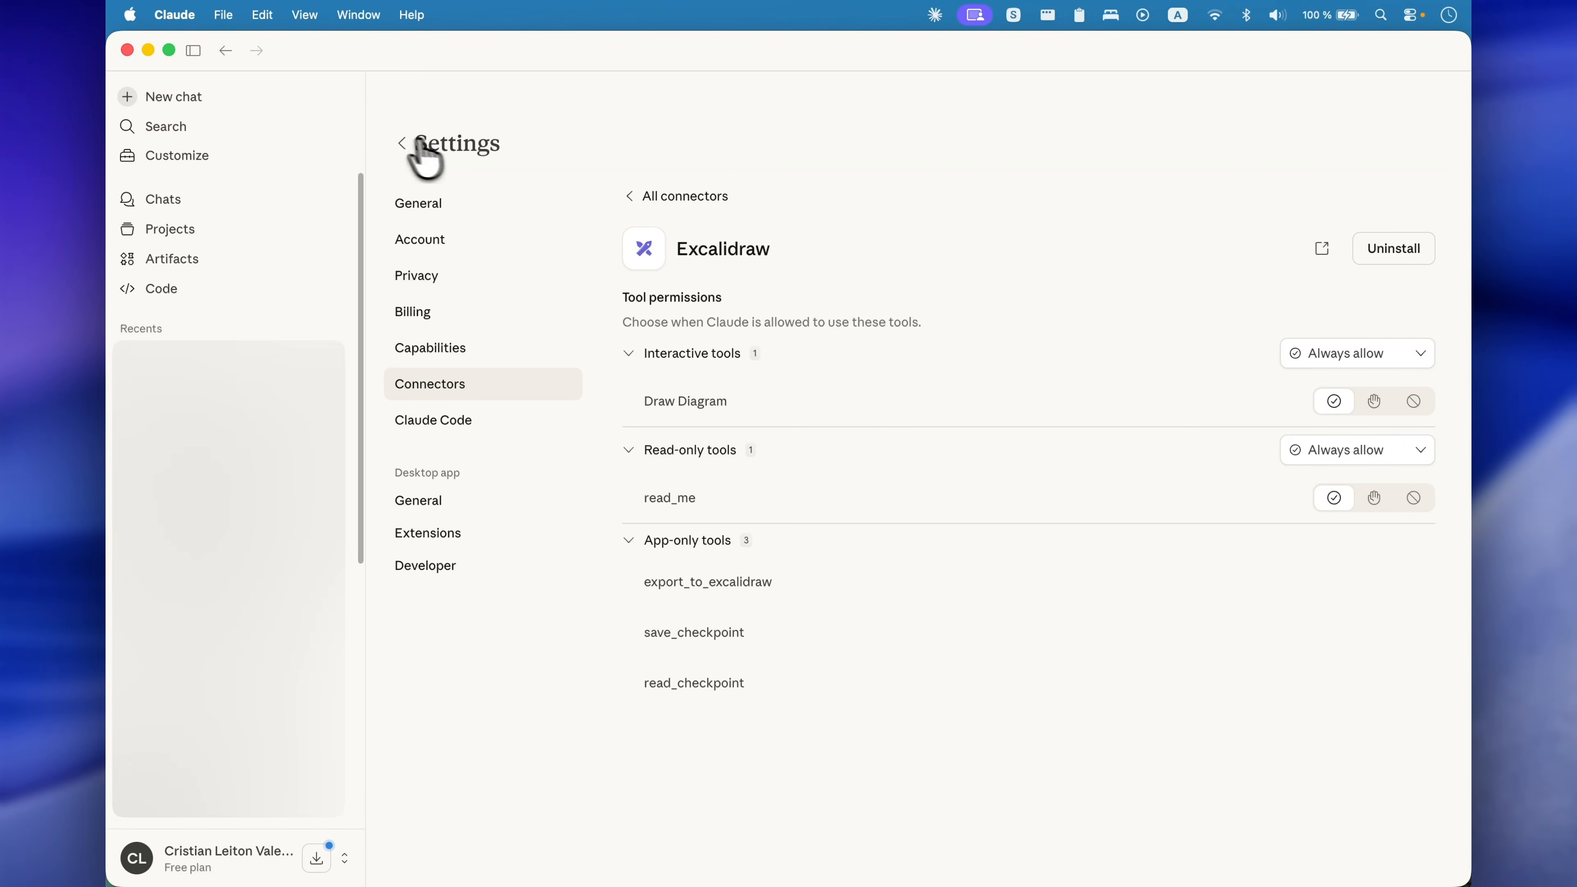
click(158, 97)
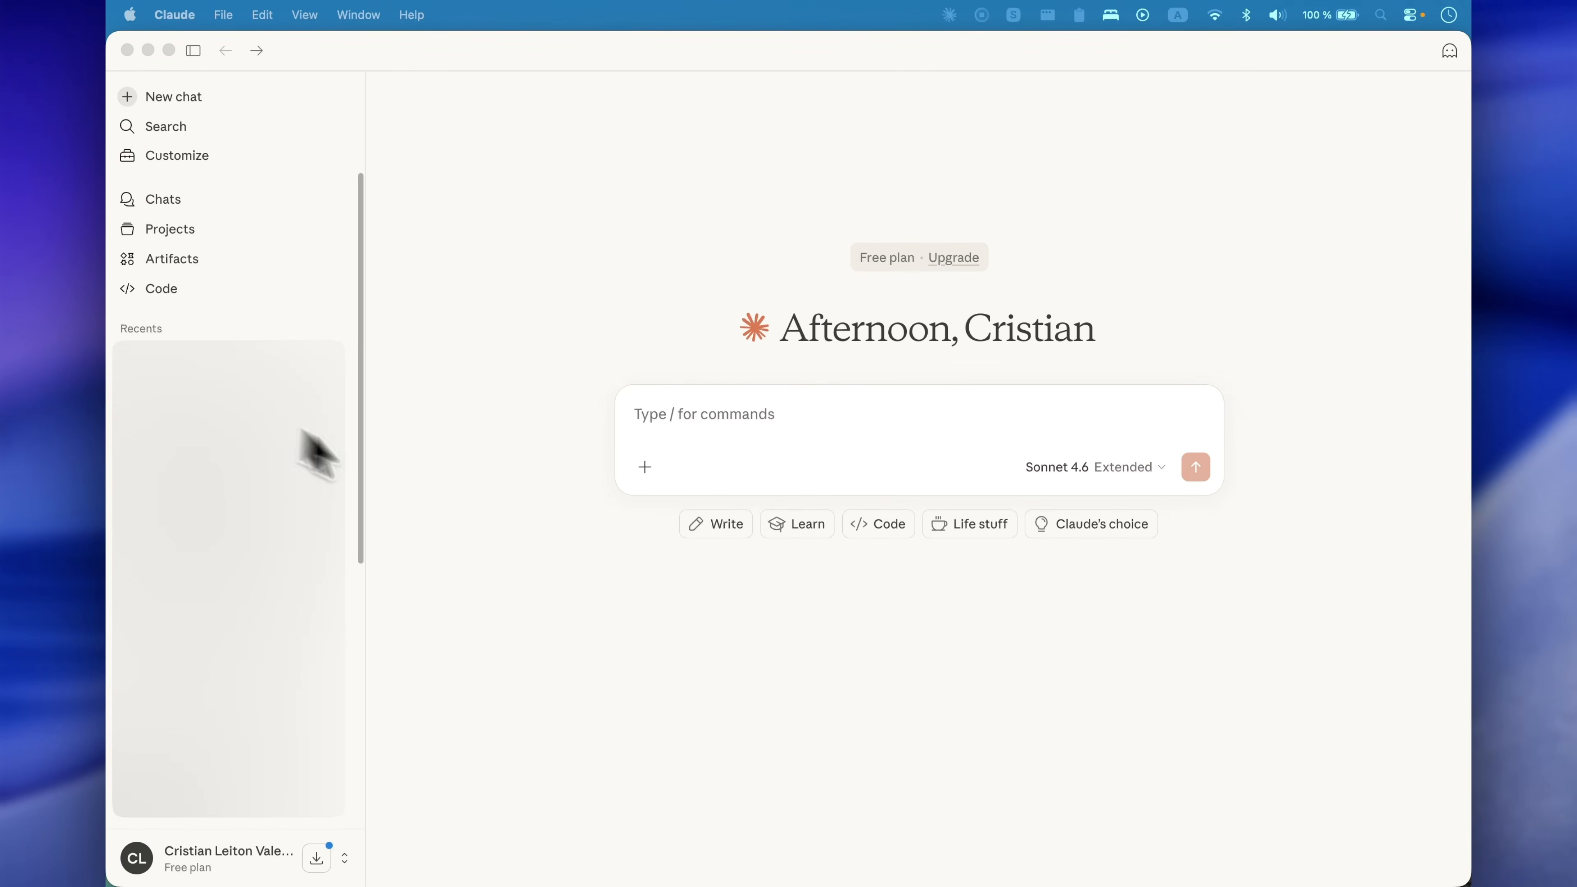
text(Actúa como un Arquitecto Cloud y dibuja un diagrama de arquitectura distribuida en Excalidraw con los siguientes componentes y flujos: 1. Entrada: Un cliente (Mobile/Web) que se conecta a través de Amazon CloudFront y AWS WAF. 2. Capa de API: El tráfico fluye hacia un Amazon API Gateway. 3. Capa de Cómputo (VPC): Agrupa los siguientes elementos dentro de un gran recuadro etiquetado como 'AWS VPC (Red Privada)': El API Gateway enruta peticiones síncronas a un clúster de microservicios en Amazon EKS (etiquétalo como 'Core Services'). También enruta peticiones de login a una función AWS Lambda ('Auth Service'). 4. Capa de Datos: > - El clúster EKS lee y escribe en una base de datos Amazon Aurora PostgreSQL. Dibuja este nodo en color azul. El clúster también usa Amazon ElastiCache (Redis) para caché. Dibuja este nodo en color verde. La Lambda de Auth consulta una tabla de Amazon DynamoDB. 5. Flujo Asíncrono: El clúster EKS emite eventos hacia un Amazon EventBridge, el cual dispara una segunda AWS Lambda ('Worker Node') que finalmente se conecta a un bucket de Amazon S3. Instrucciones de diseño: Asegúrate de conectar todos los componentes con flechas direccionales. Añade textos pequeños en las flechas principales para explicar la acción (ej. 'HTTPS', 'Query', 'Publish Event').)
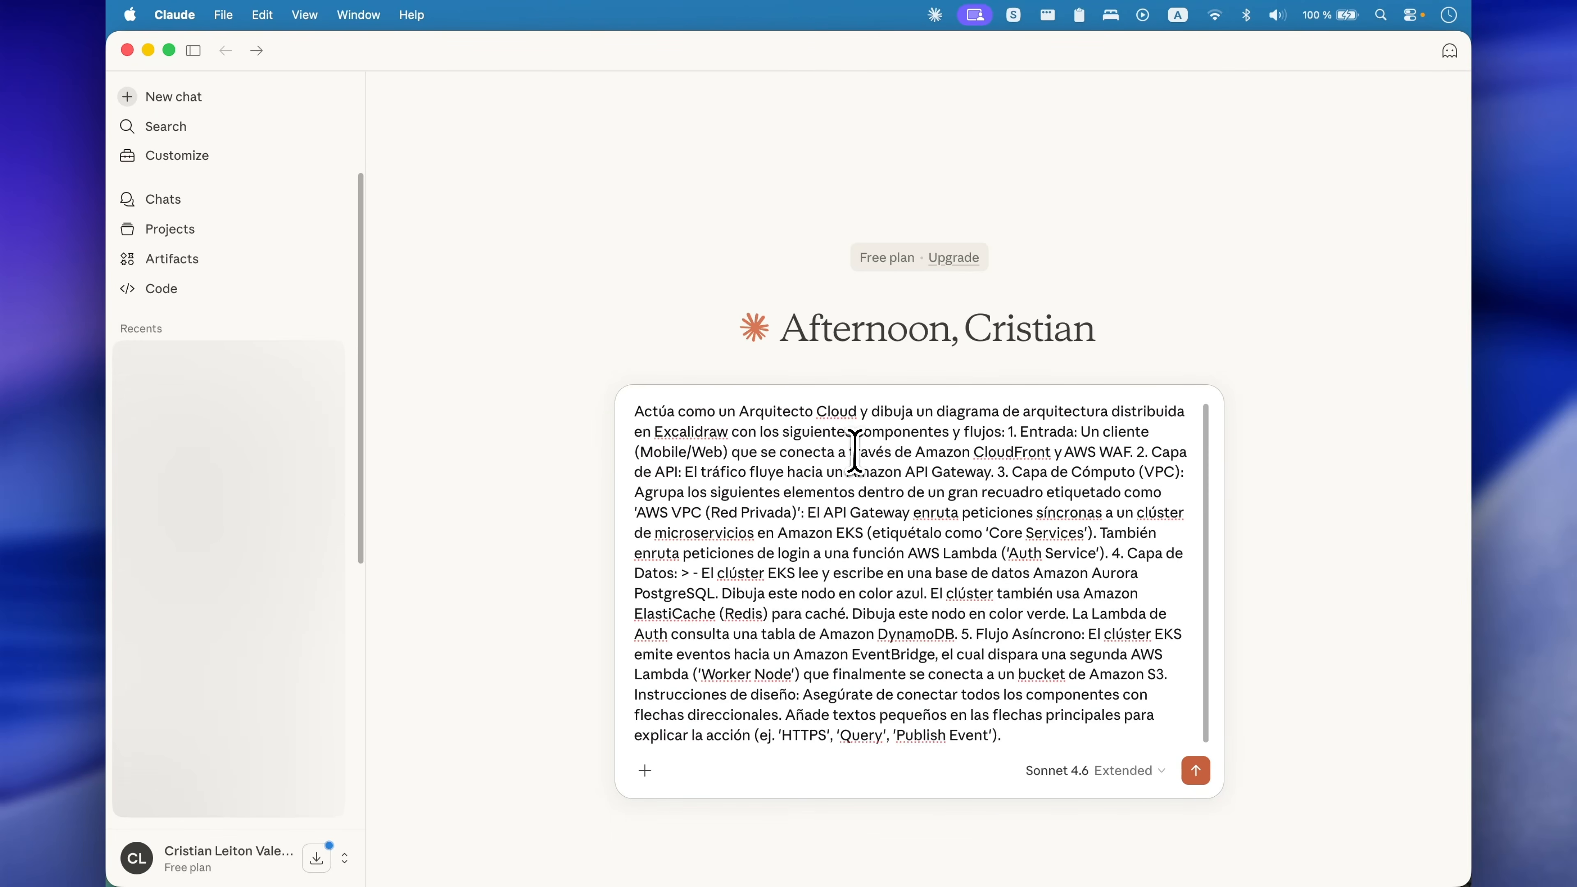
Step: Highlight the CloudFront, Auth Service and "Flujo Asíncrono" passages of the prompt while reviewing it, and submit the prompt
drag(854, 452, 1047, 455)
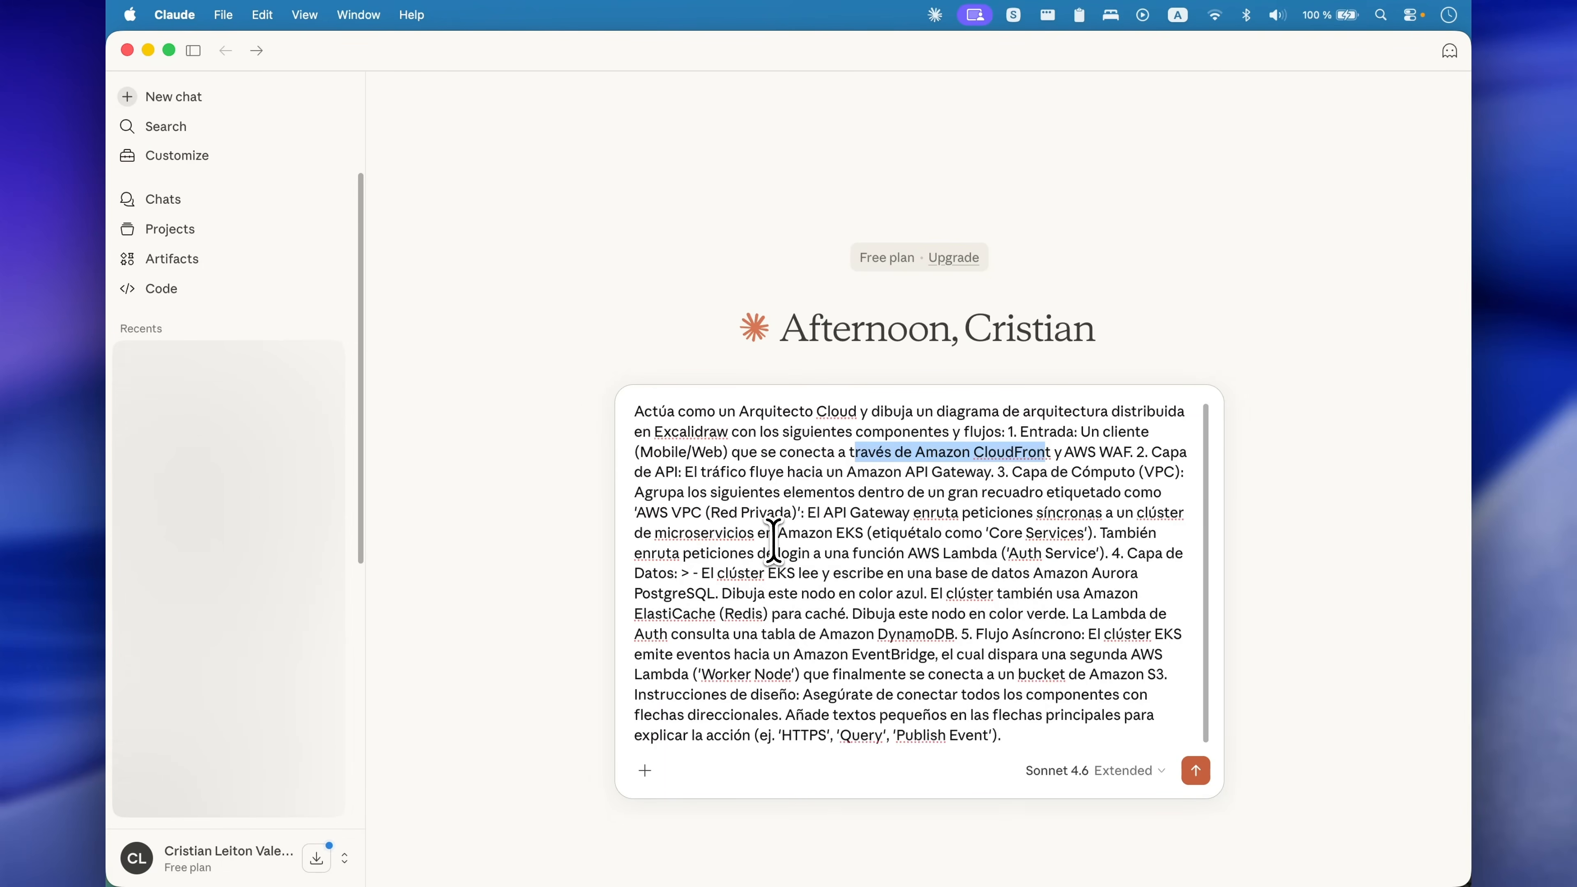
drag(739, 570, 848, 556)
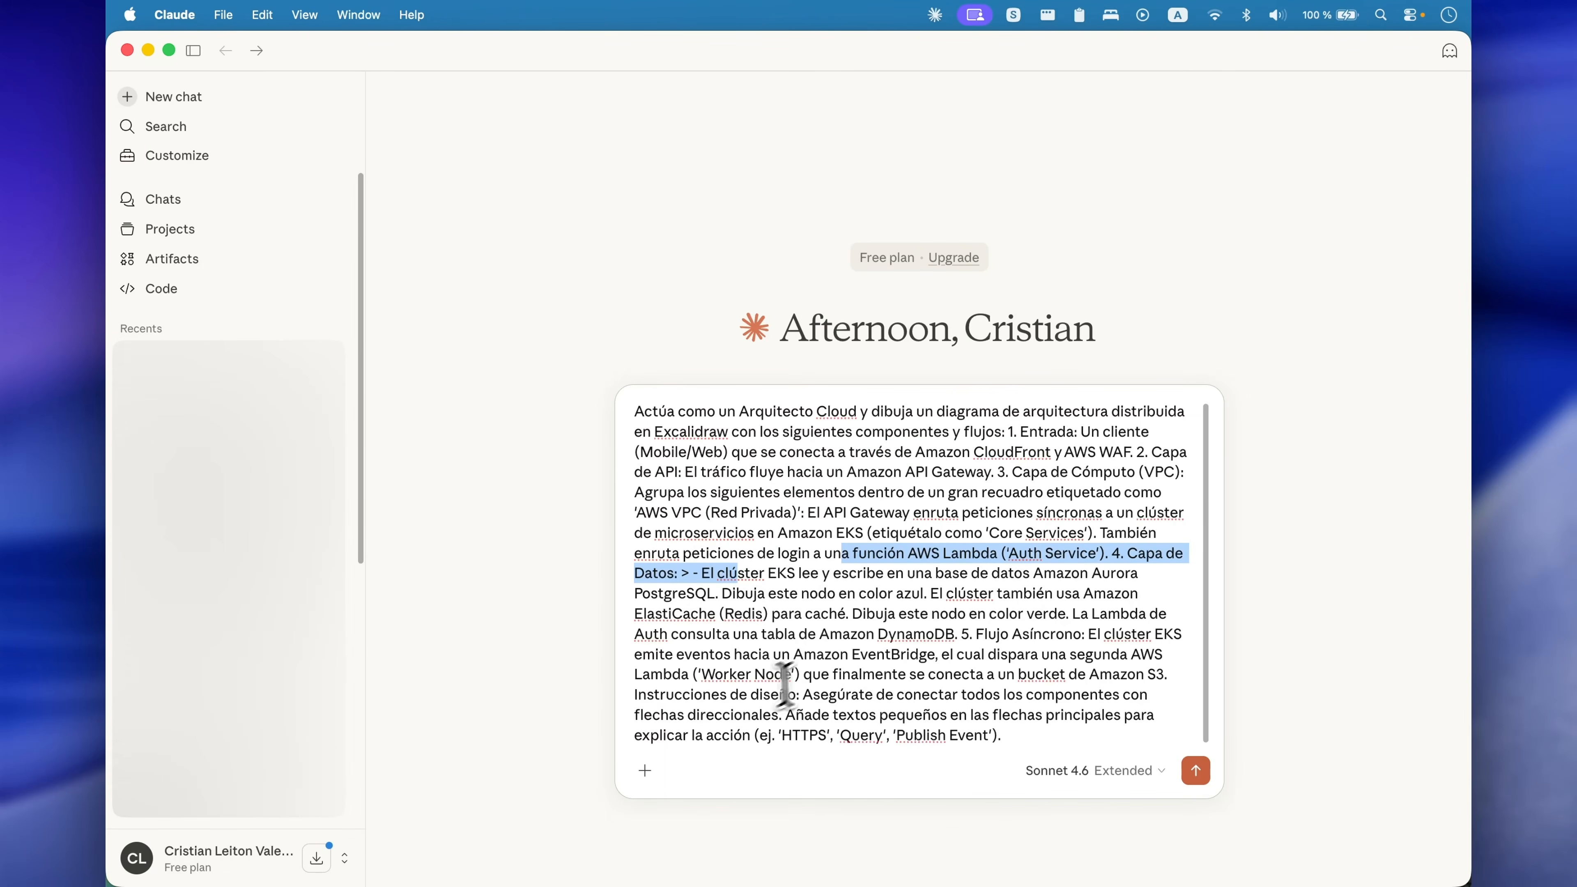
drag(985, 634, 1085, 635)
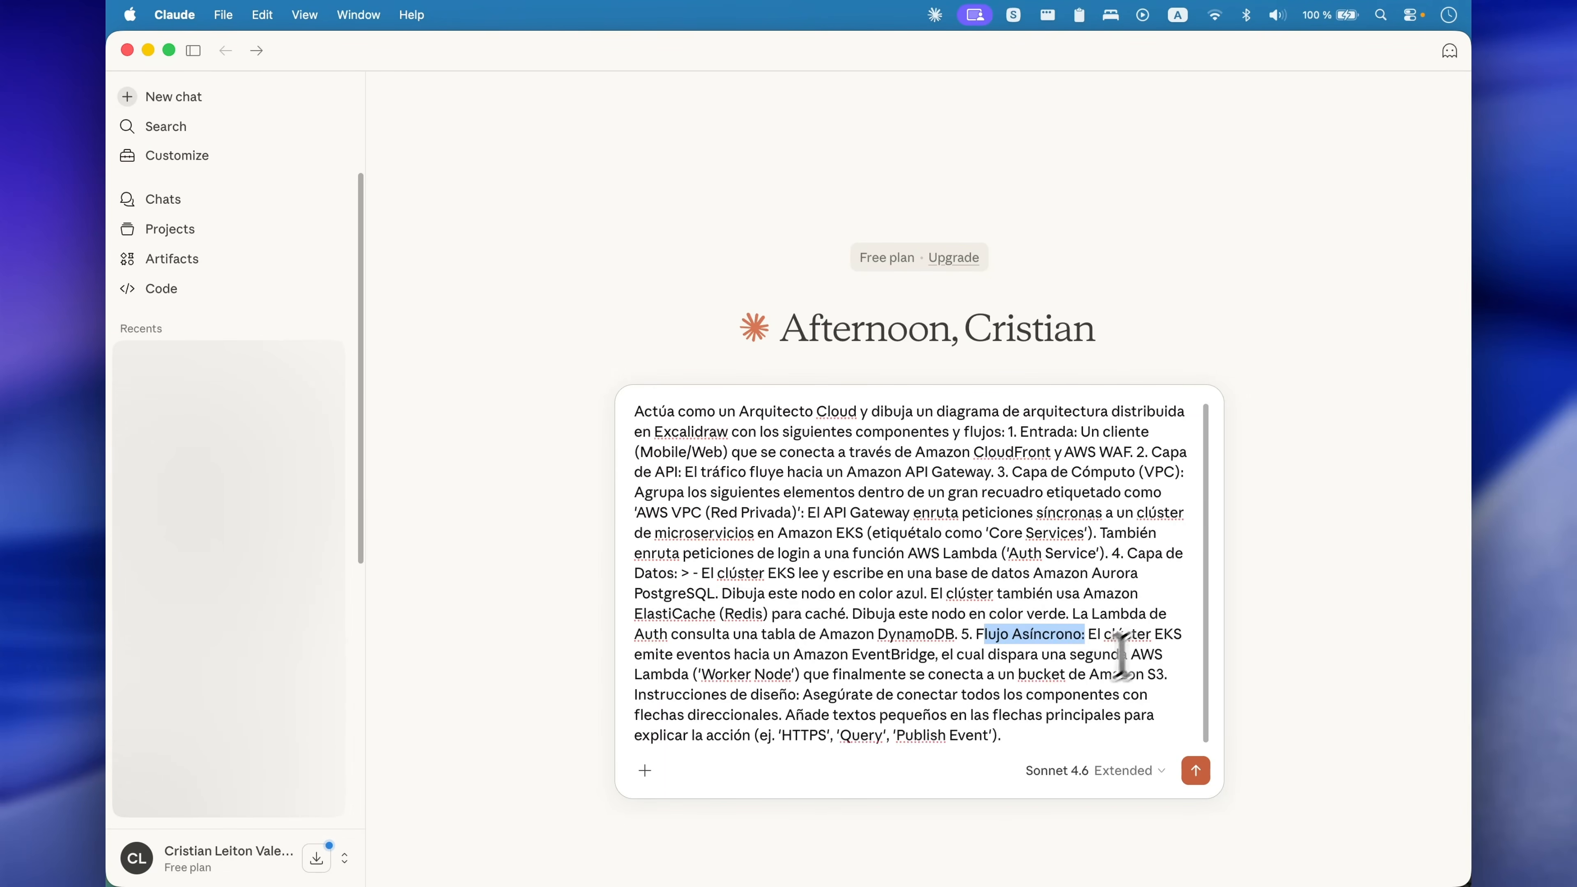
click(1081, 679)
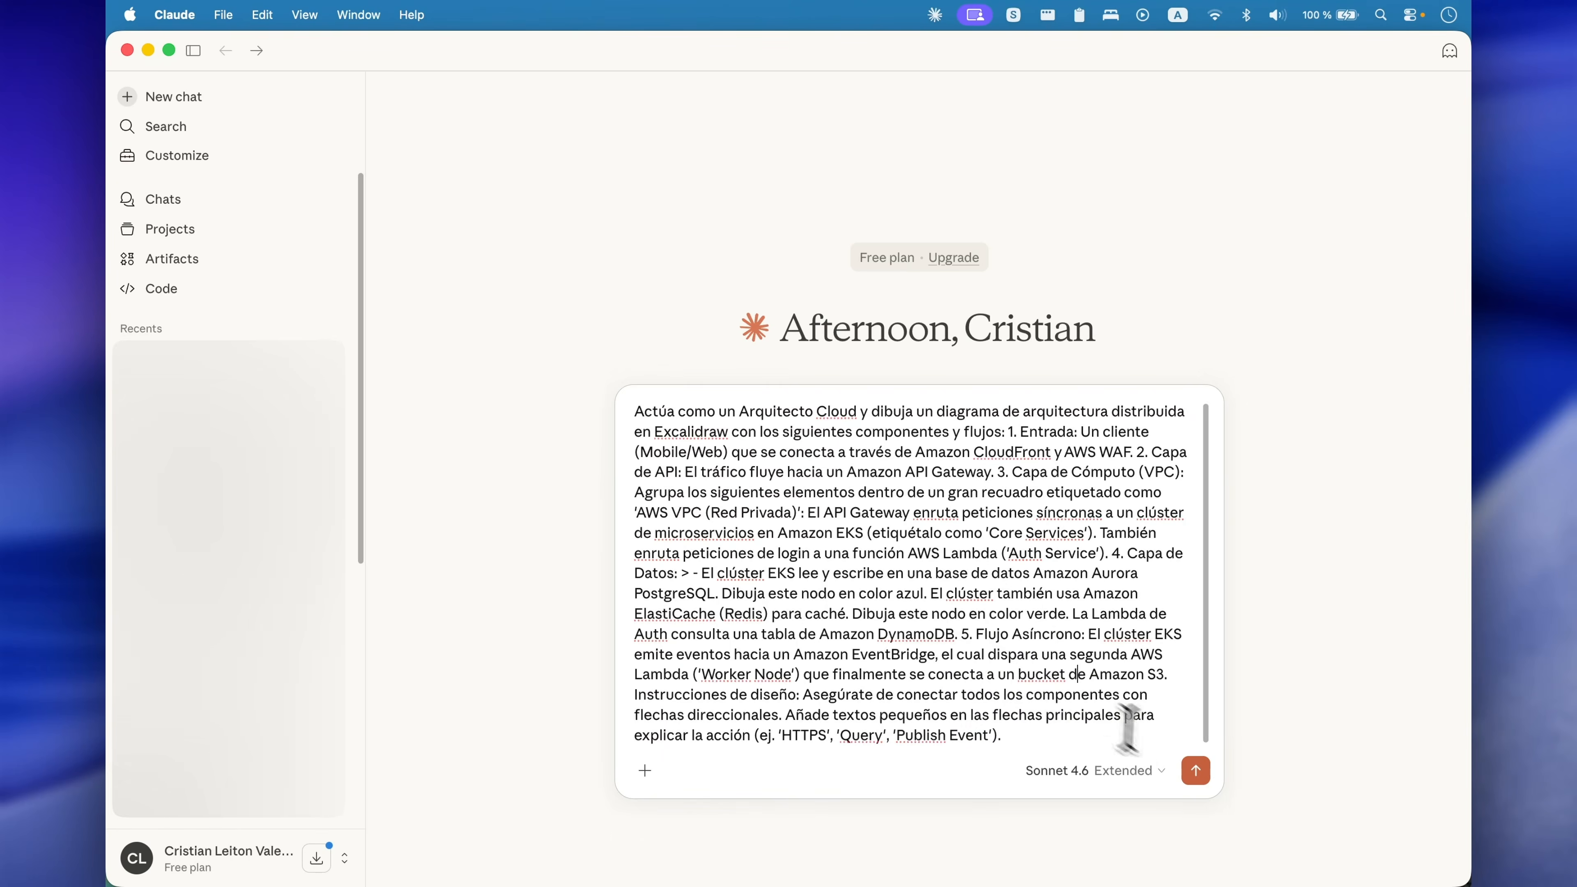
click(1195, 771)
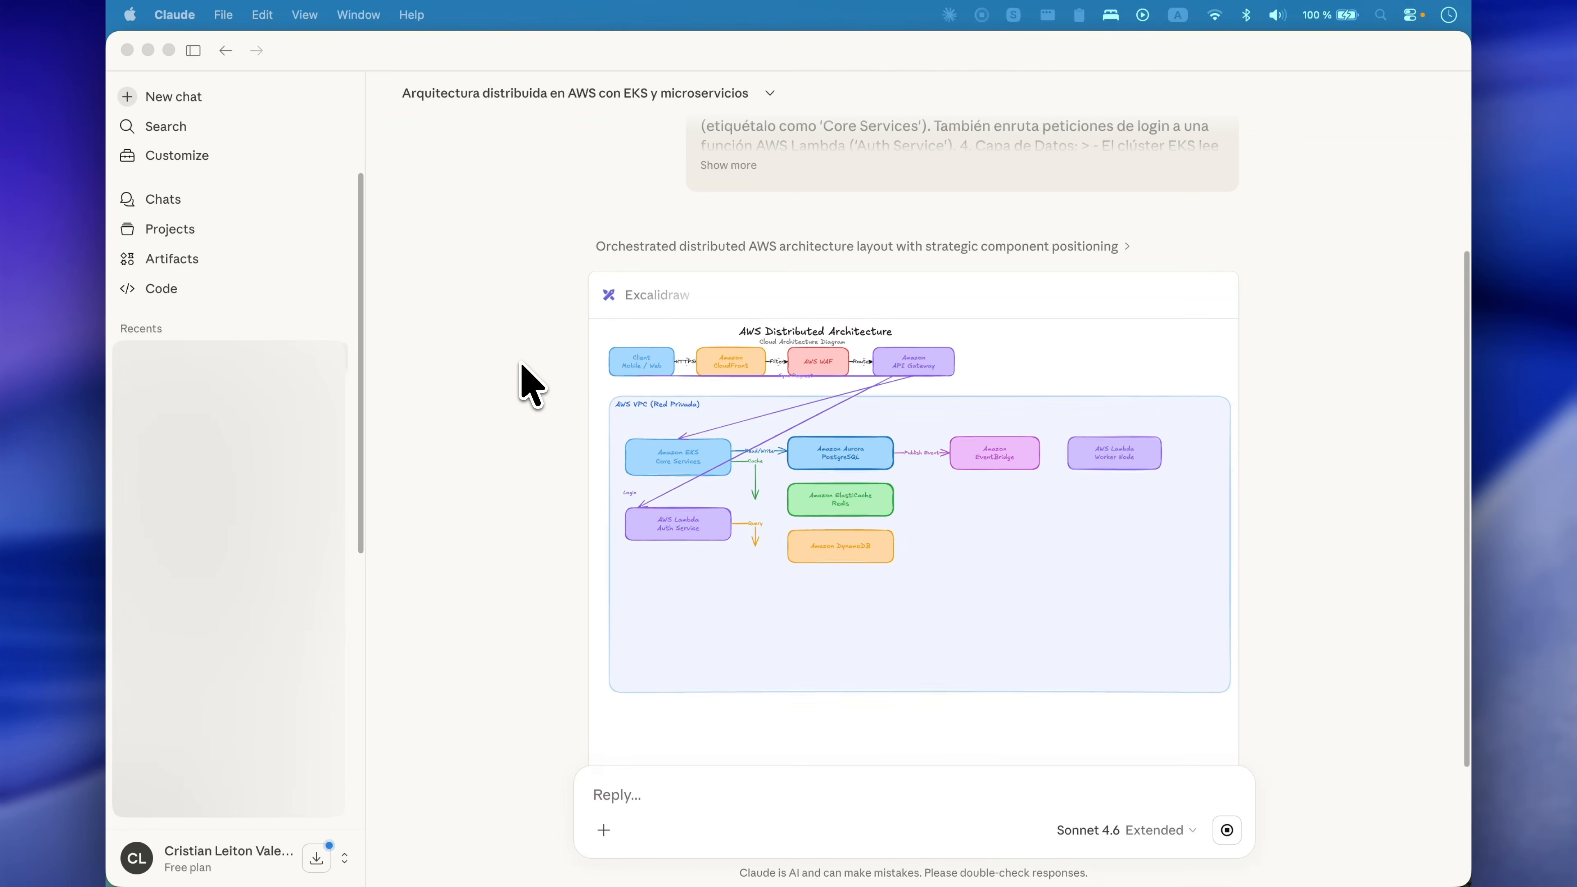
Step: Examine the generated AWS diagram and the written summary of its entry, compute, data and asynchronous flows
scroll(528, 382, down, 10)
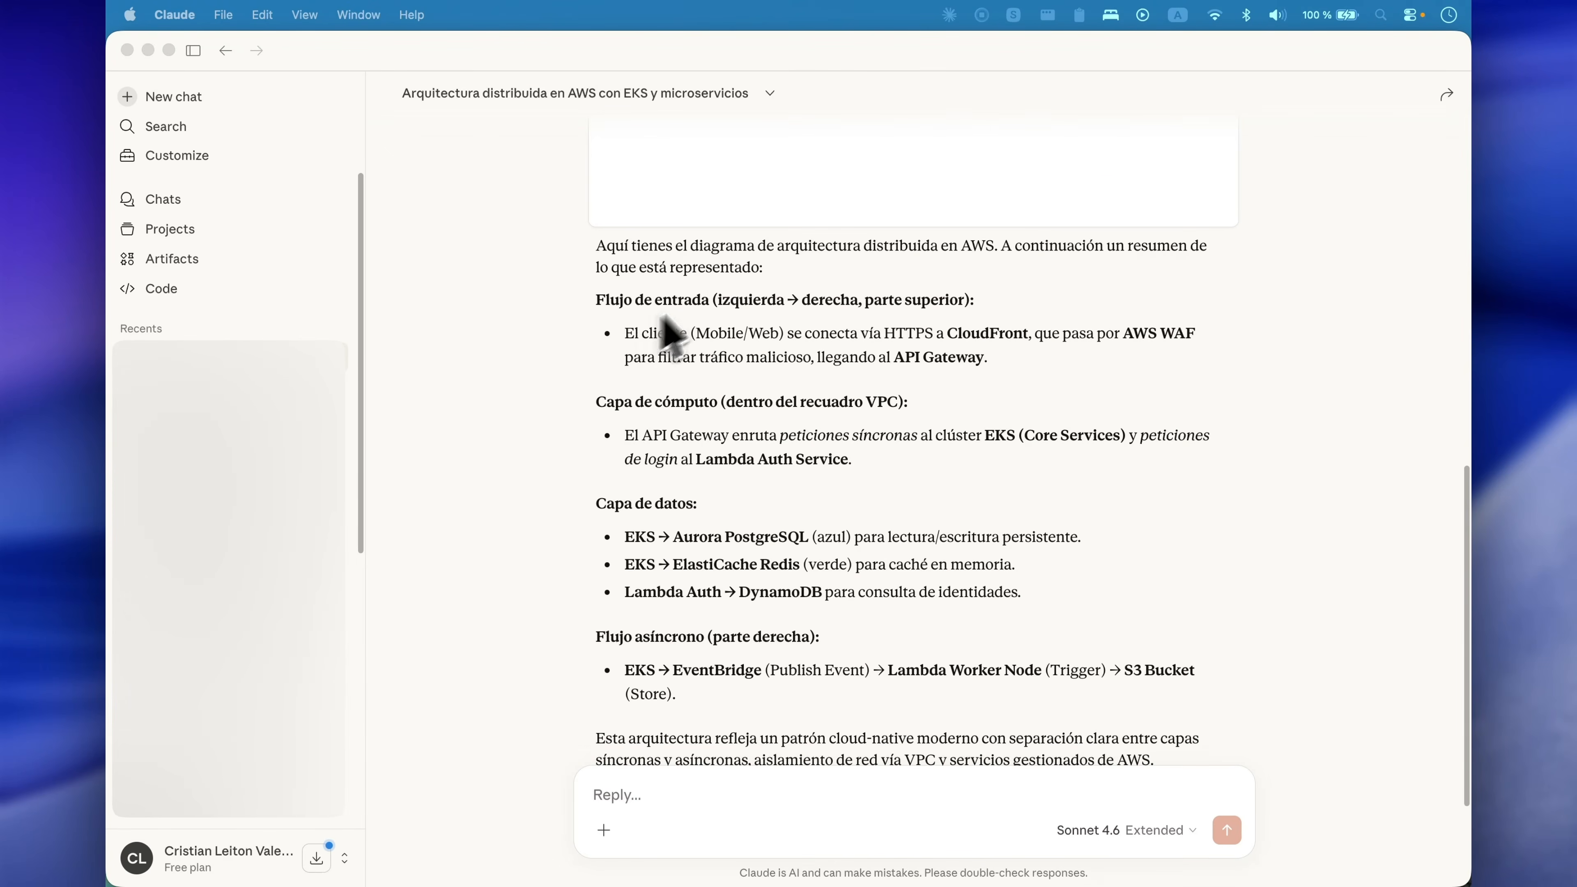
scroll(745, 264, up, 2)
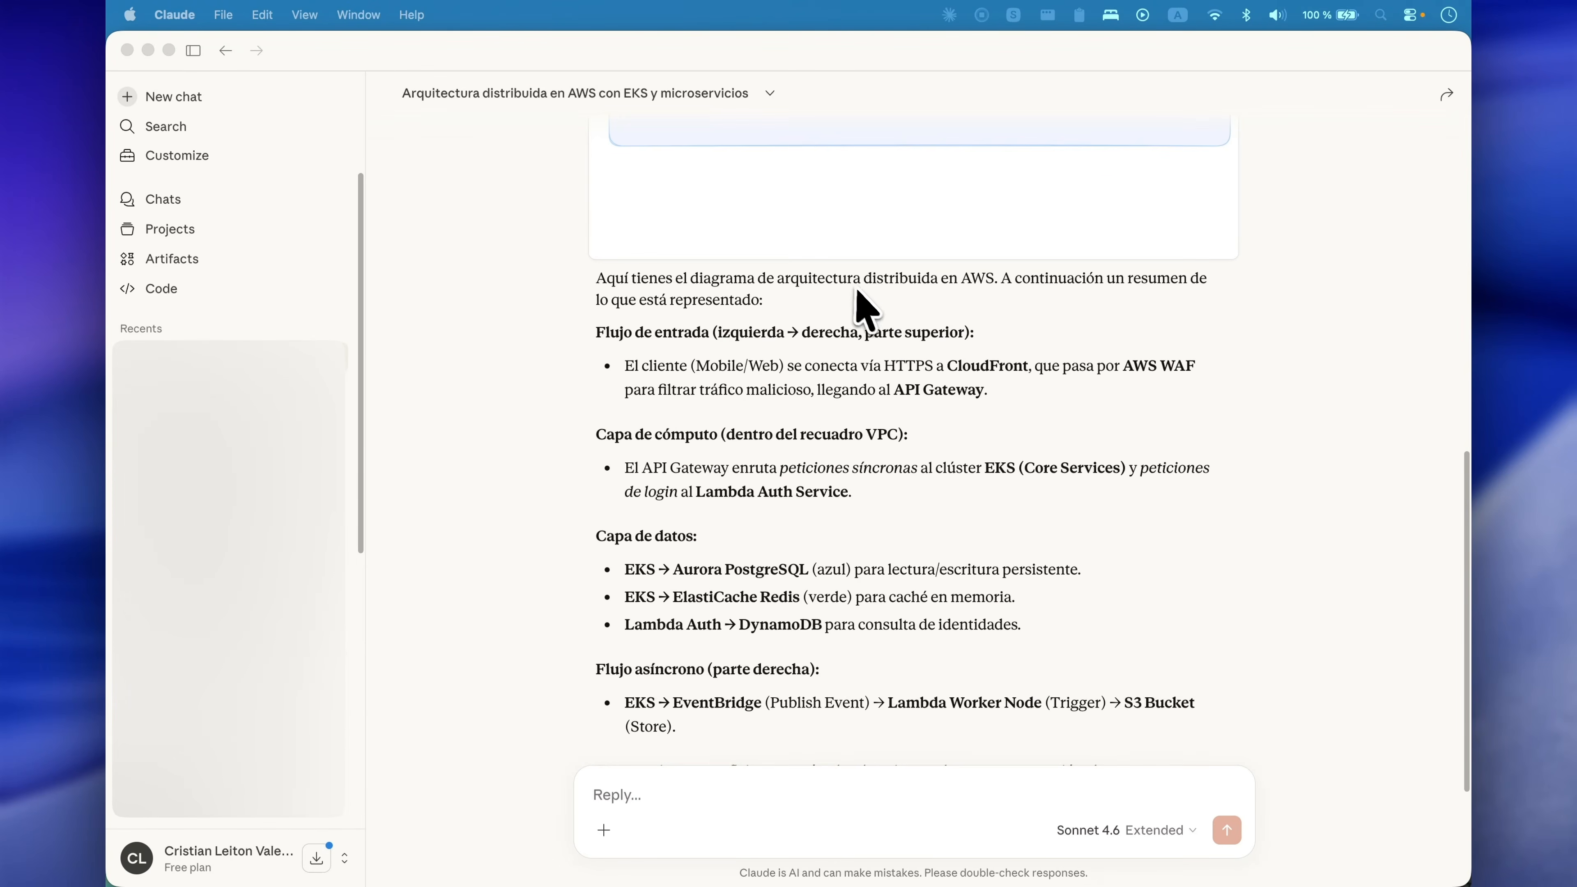
scroll(870, 330, up, 5)
scroll(789, 453, down, 6)
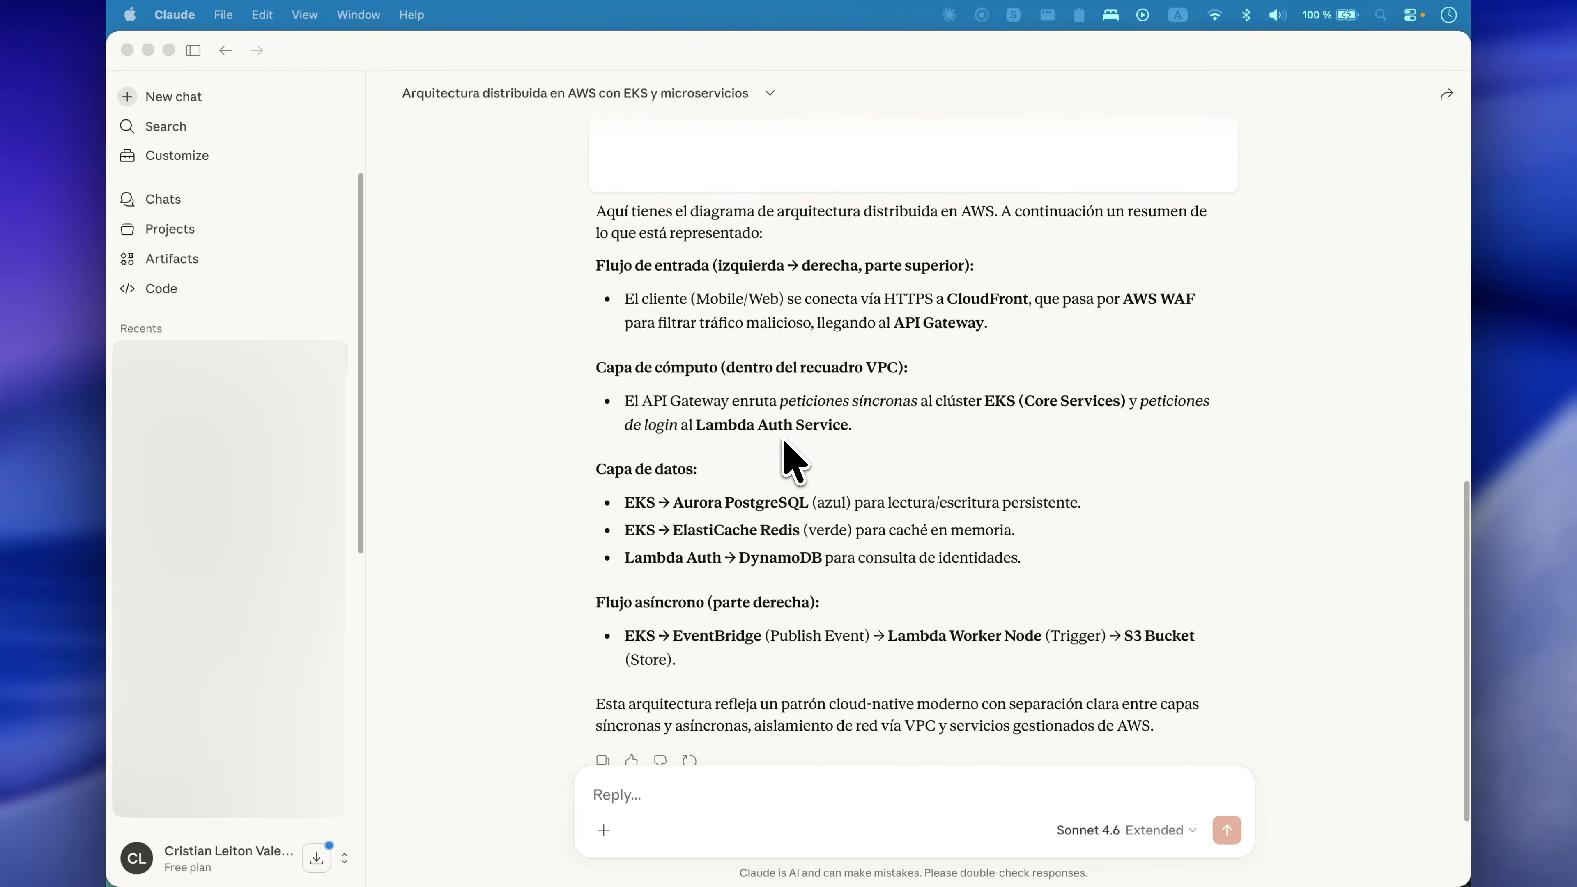
scroll(787, 449, up, 15)
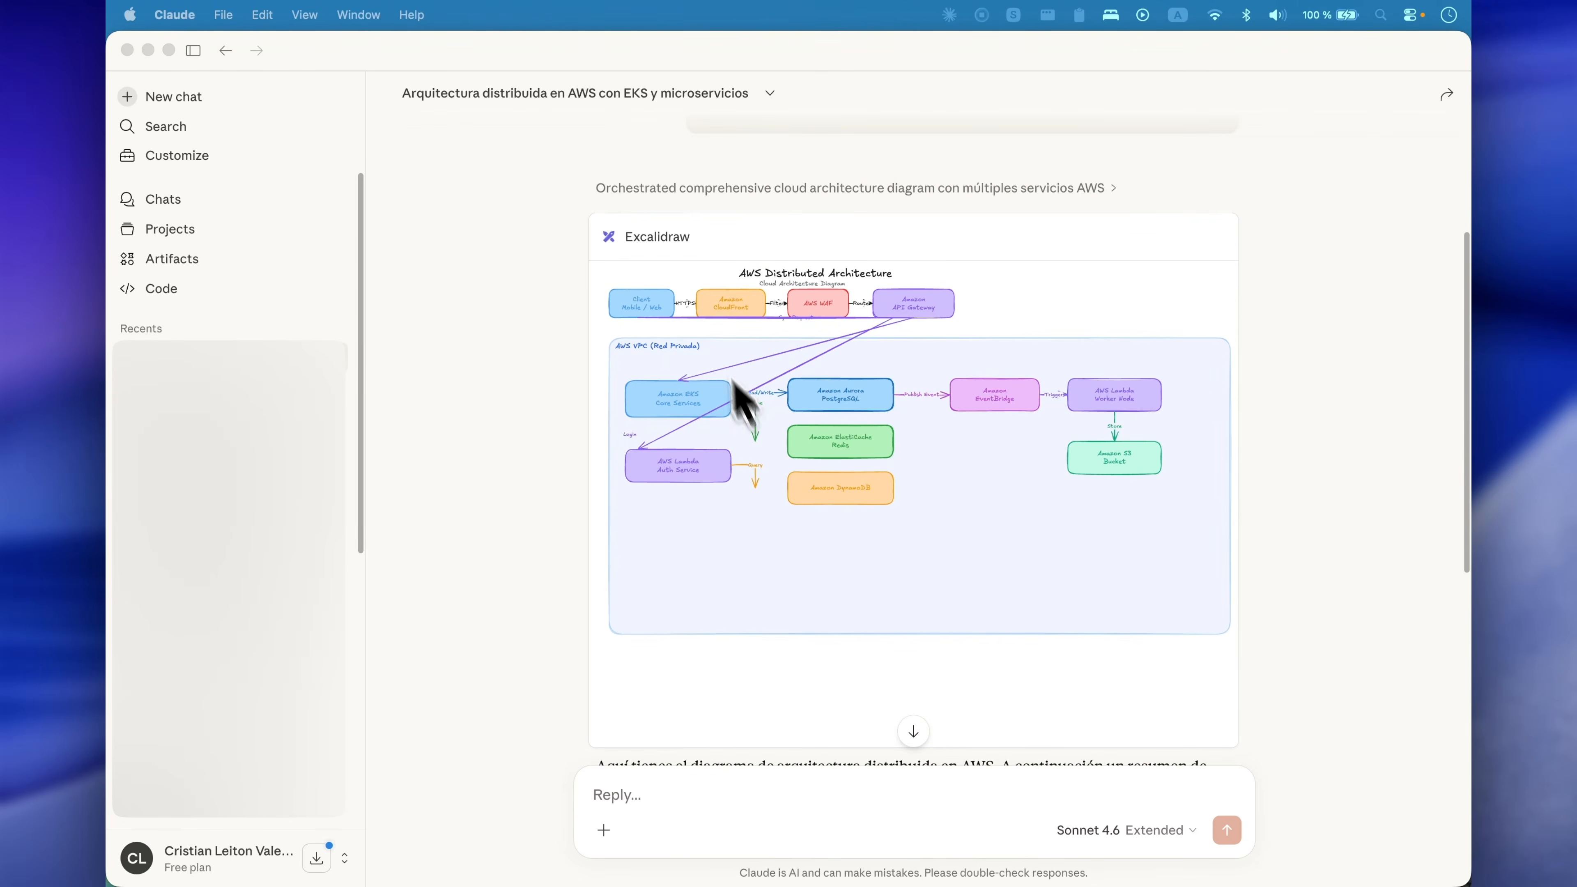
scroll(789, 430, down, 13)
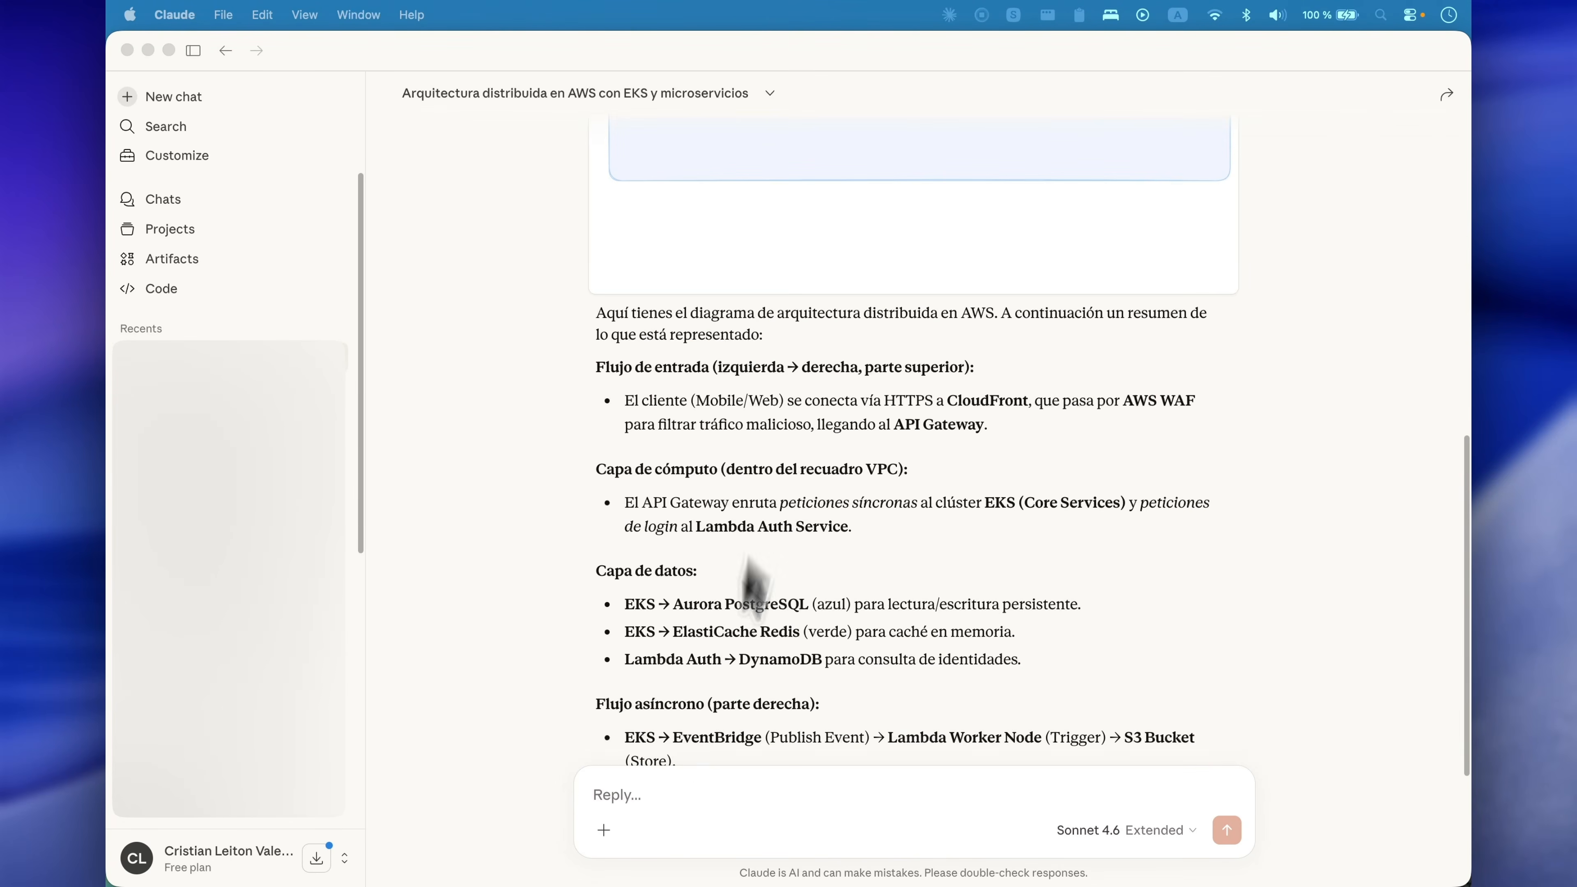
Step: Send the follow-up "Olvida el bucket S3, cambia el destino final a un pipeline de Azure DevOps que dispare un despliegue con Terraform"
click(694, 802)
text(Olvida el bucket S3, cambia el destino final a un pipeline de Azure DevOps que dispare un despliegue con Terraform)
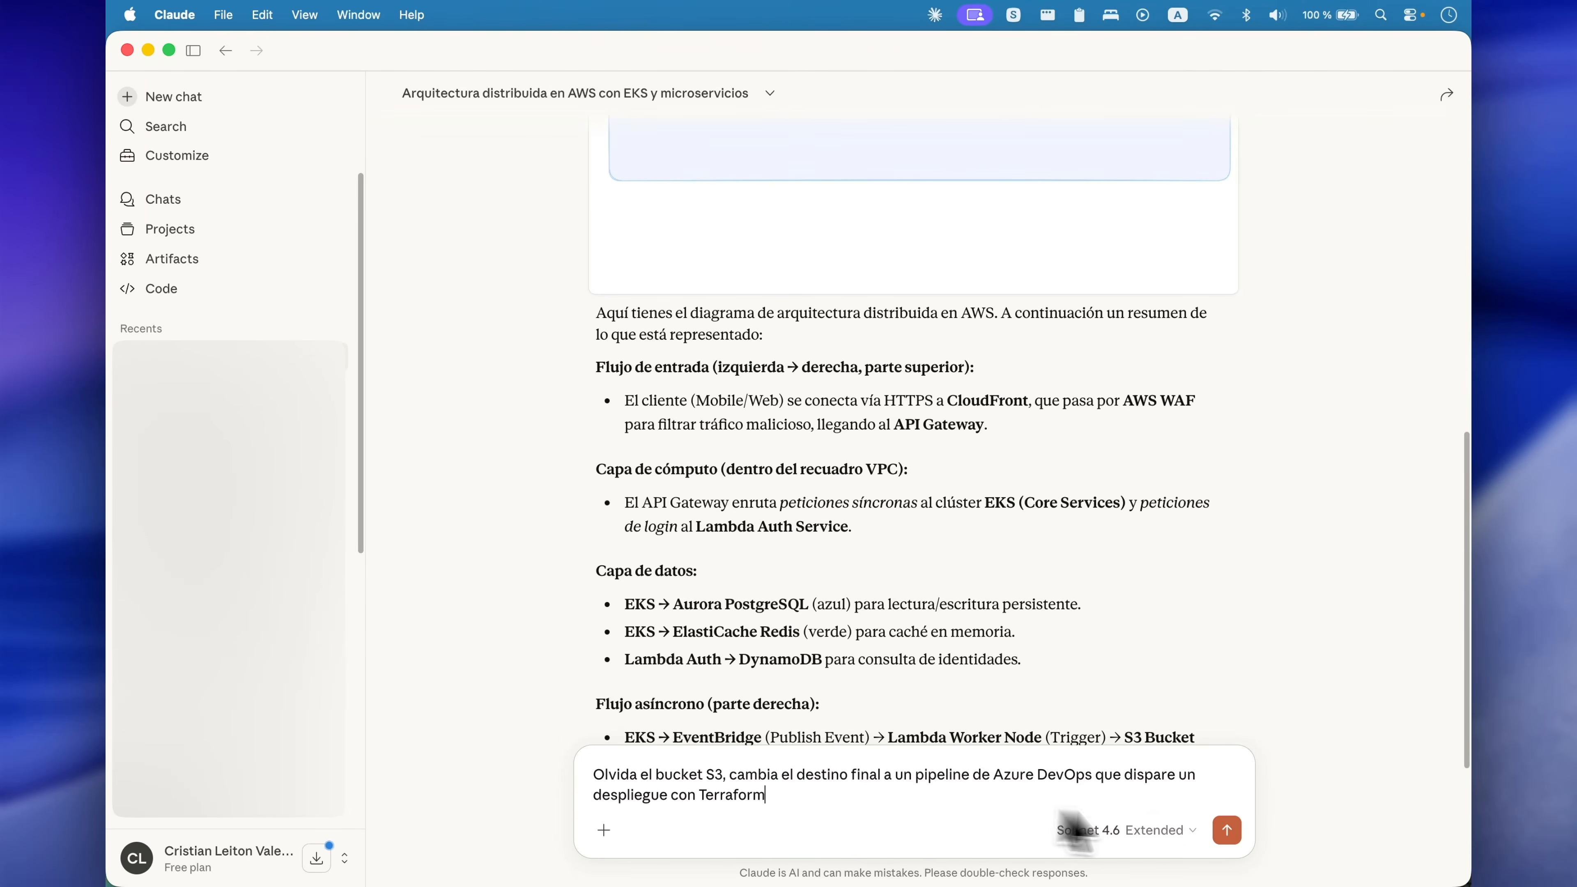
click(1227, 831)
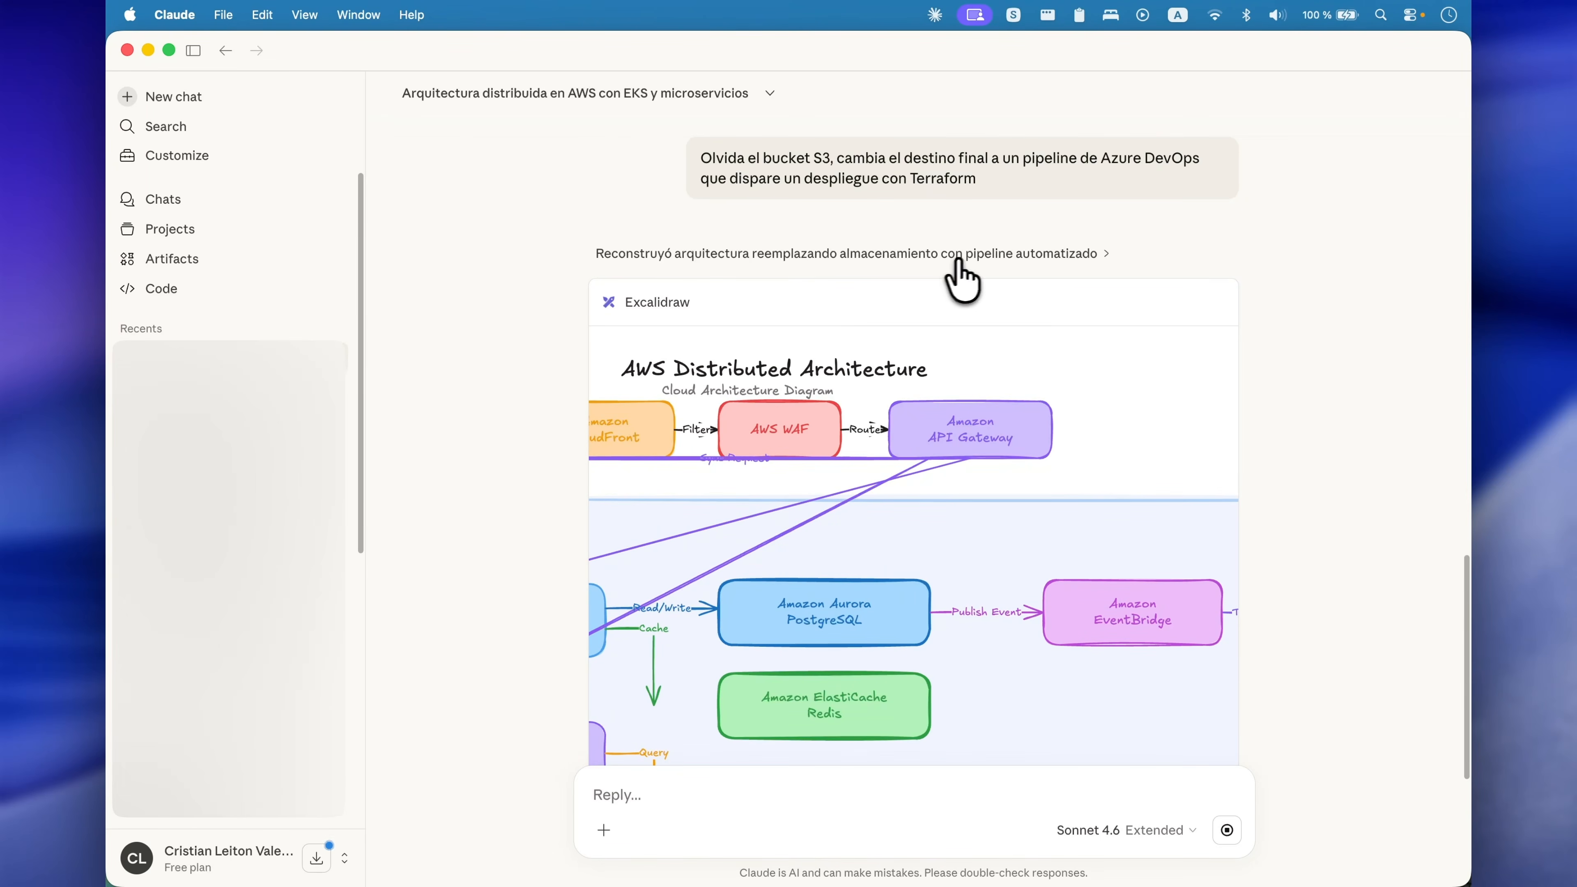
Step: Export the revised diagram to excalidraw.com, open the external link, and replace the existing canvas content with it
click(1109, 345)
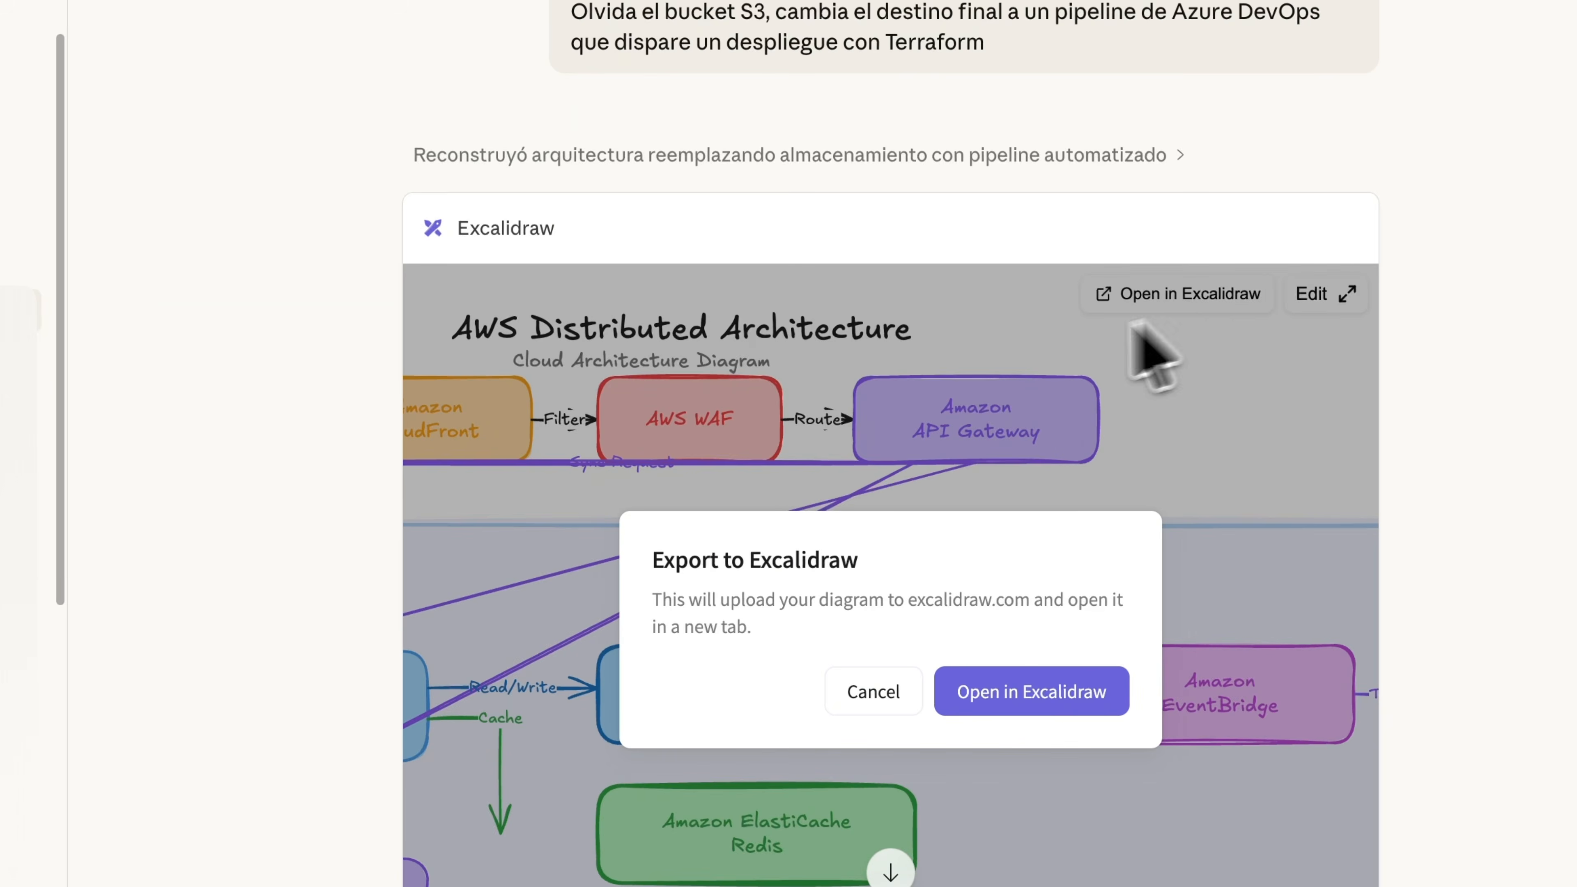
click(1071, 686)
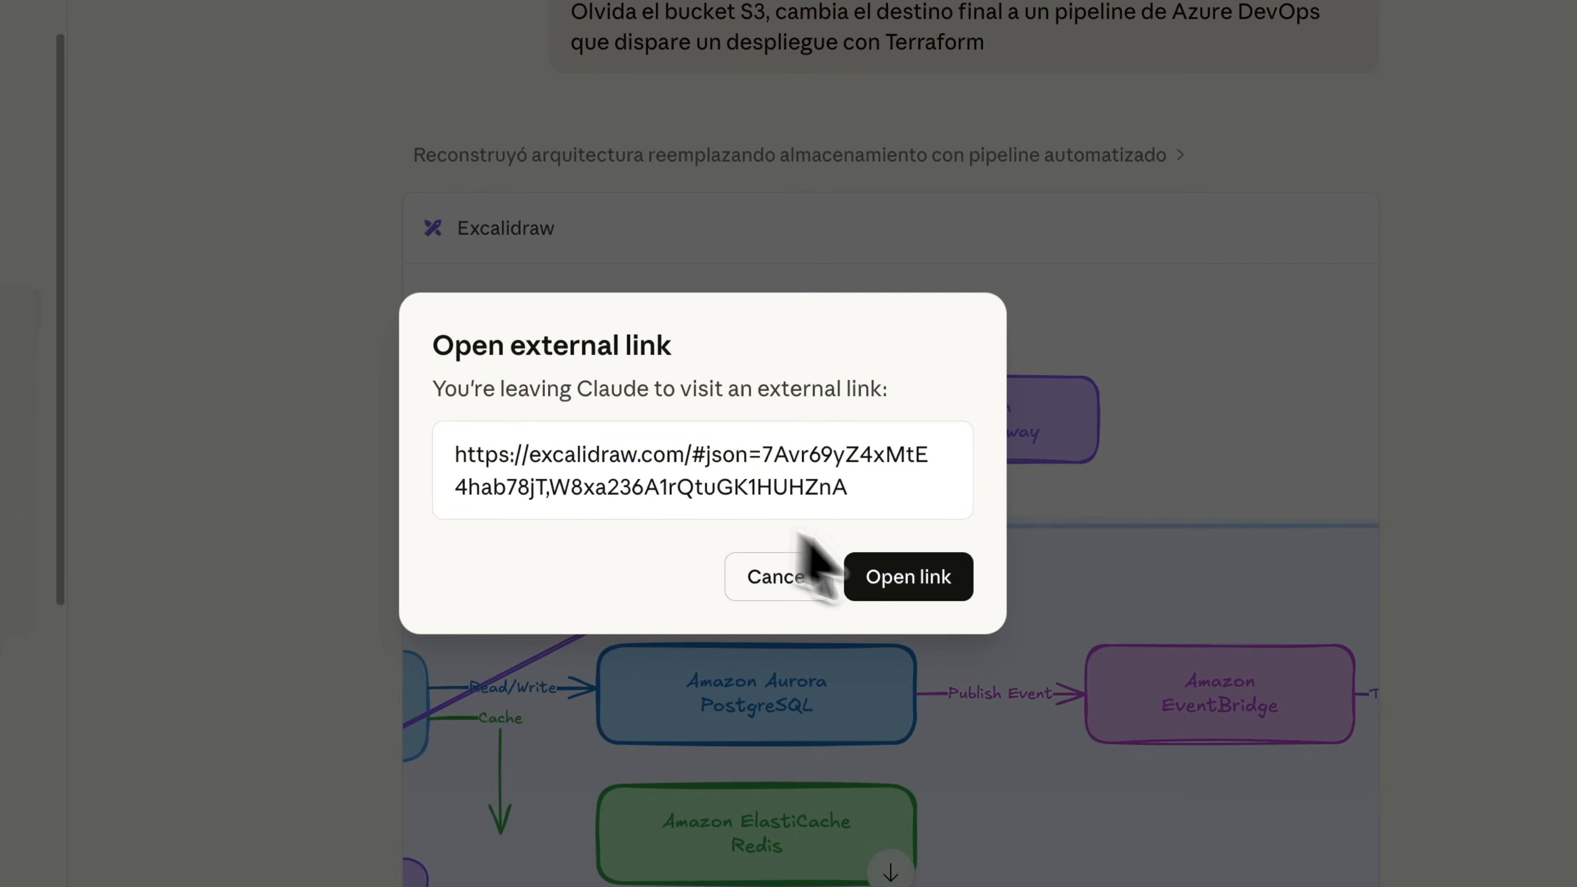
click(897, 578)
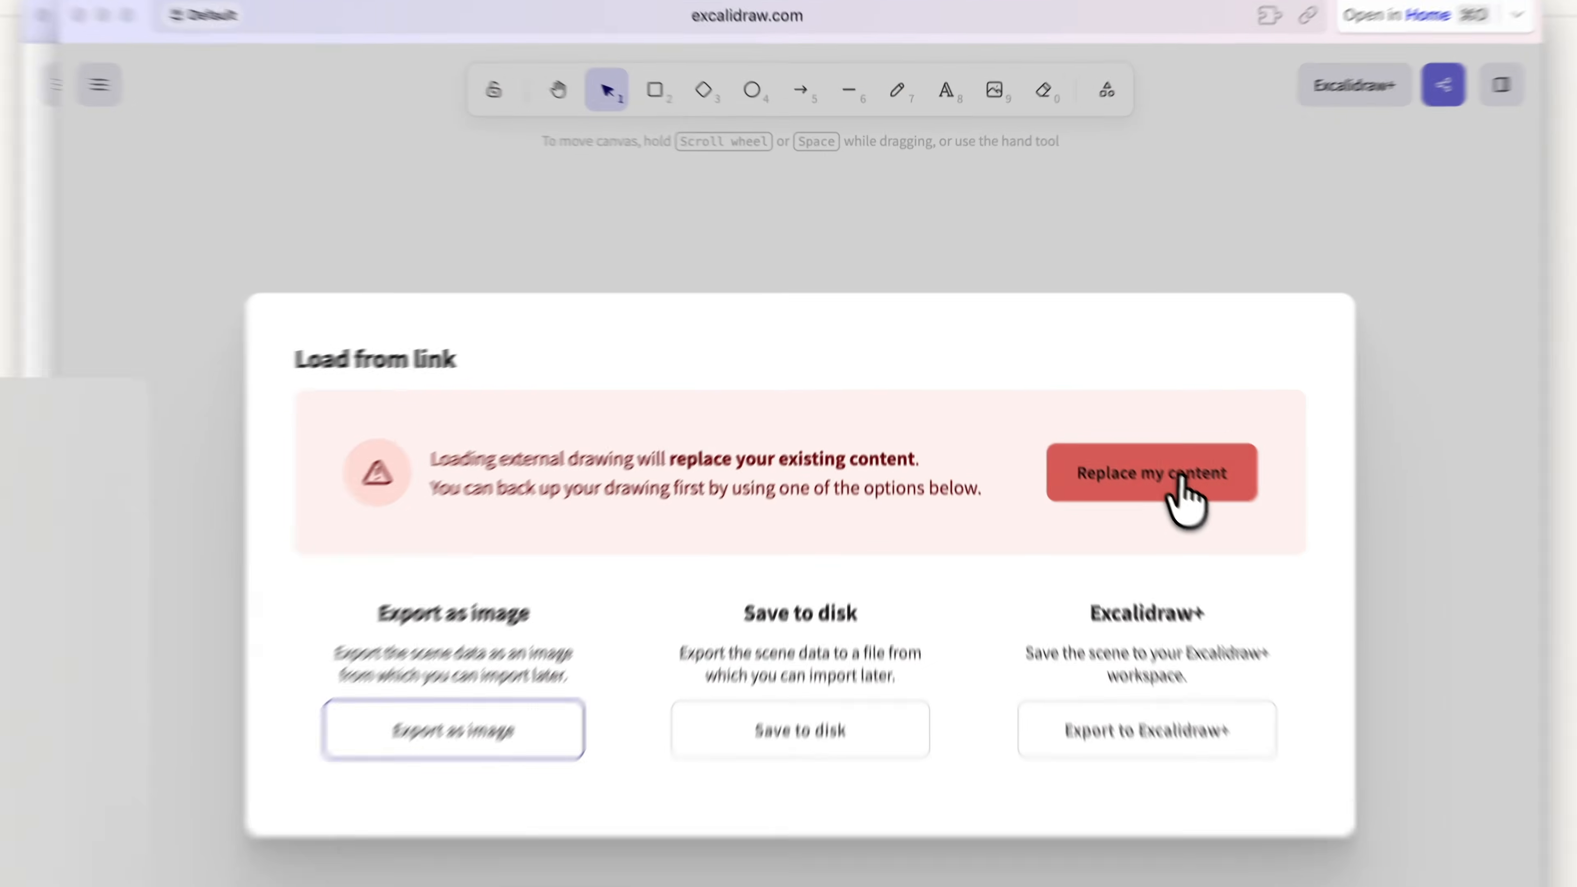
click(1105, 415)
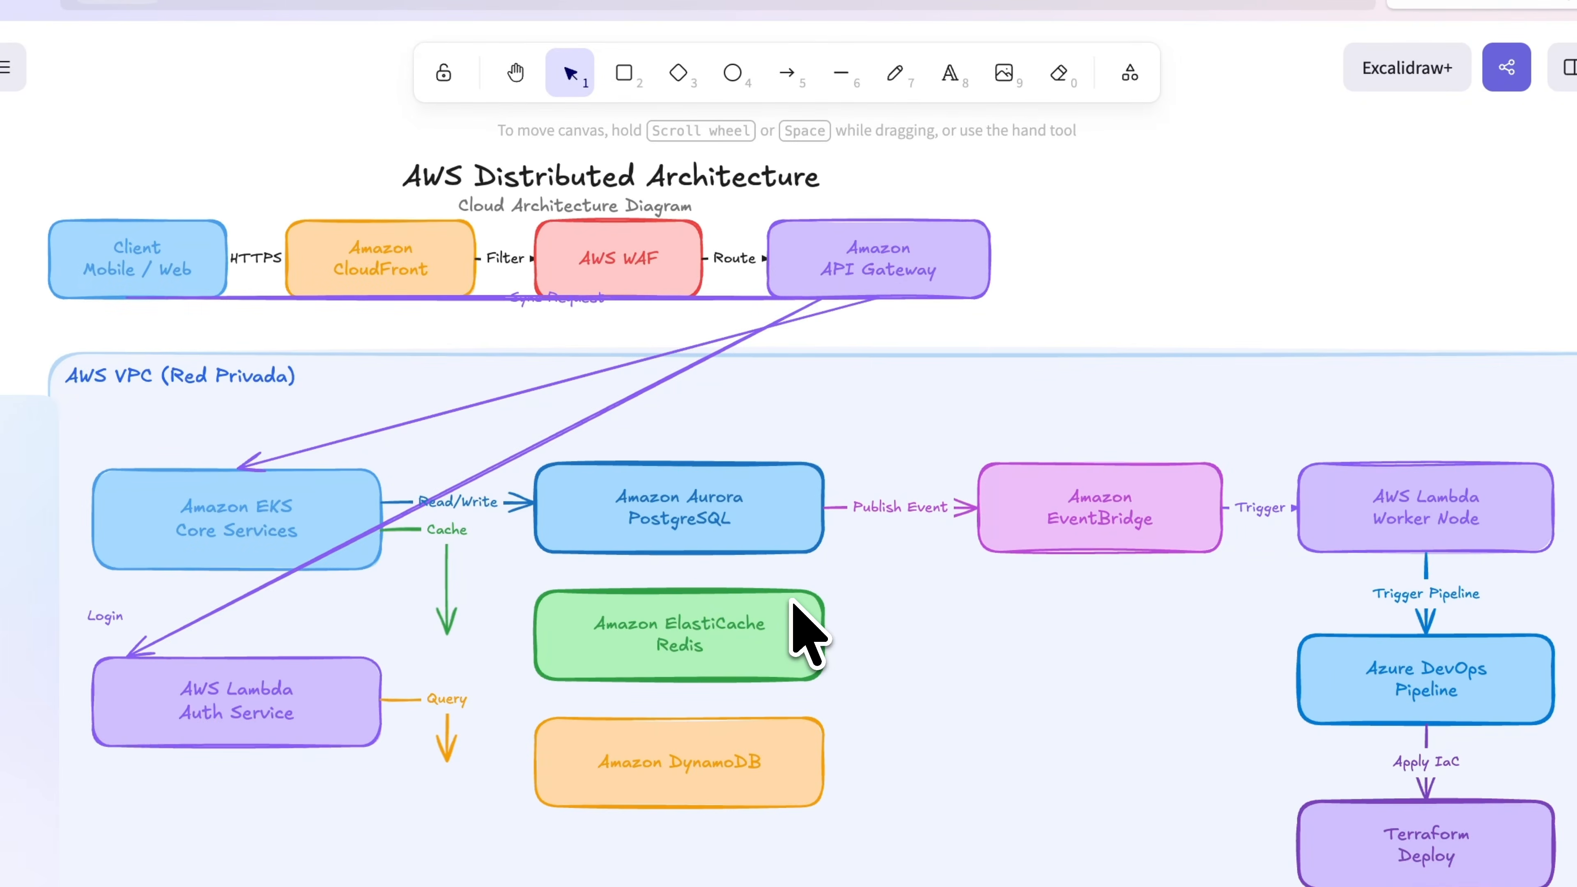
Step: Try moving the Amazon API Gateway box to the right, away from the Route arrow, and undo the move
drag(852, 264, 1094, 266)
click(784, 284)
click(1078, 255)
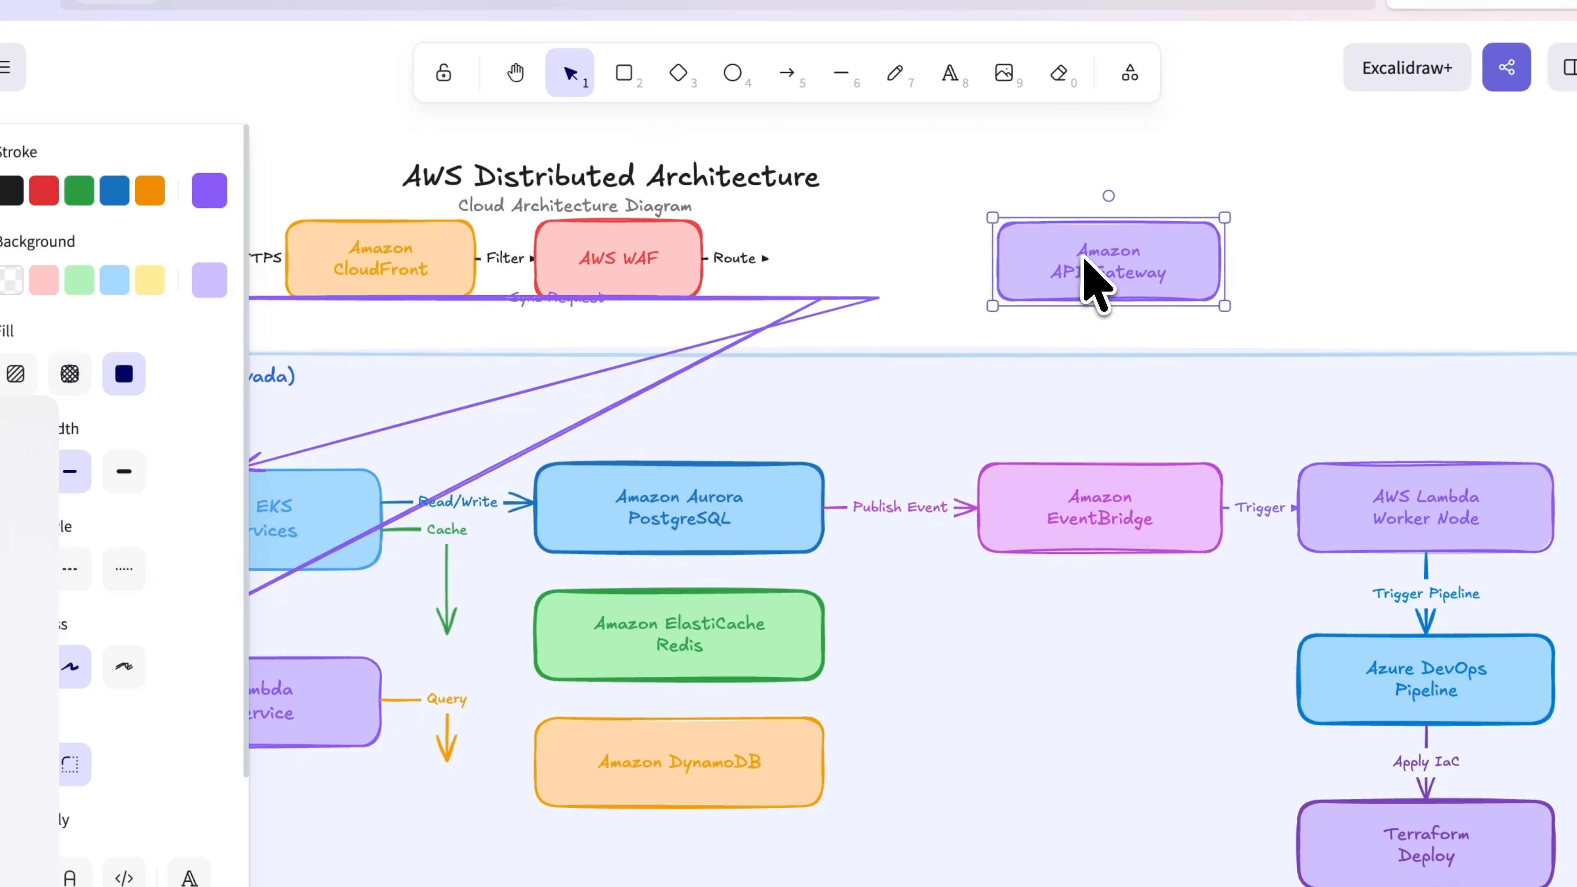
double_click(1056, 255)
click(891, 233)
key(super+z)
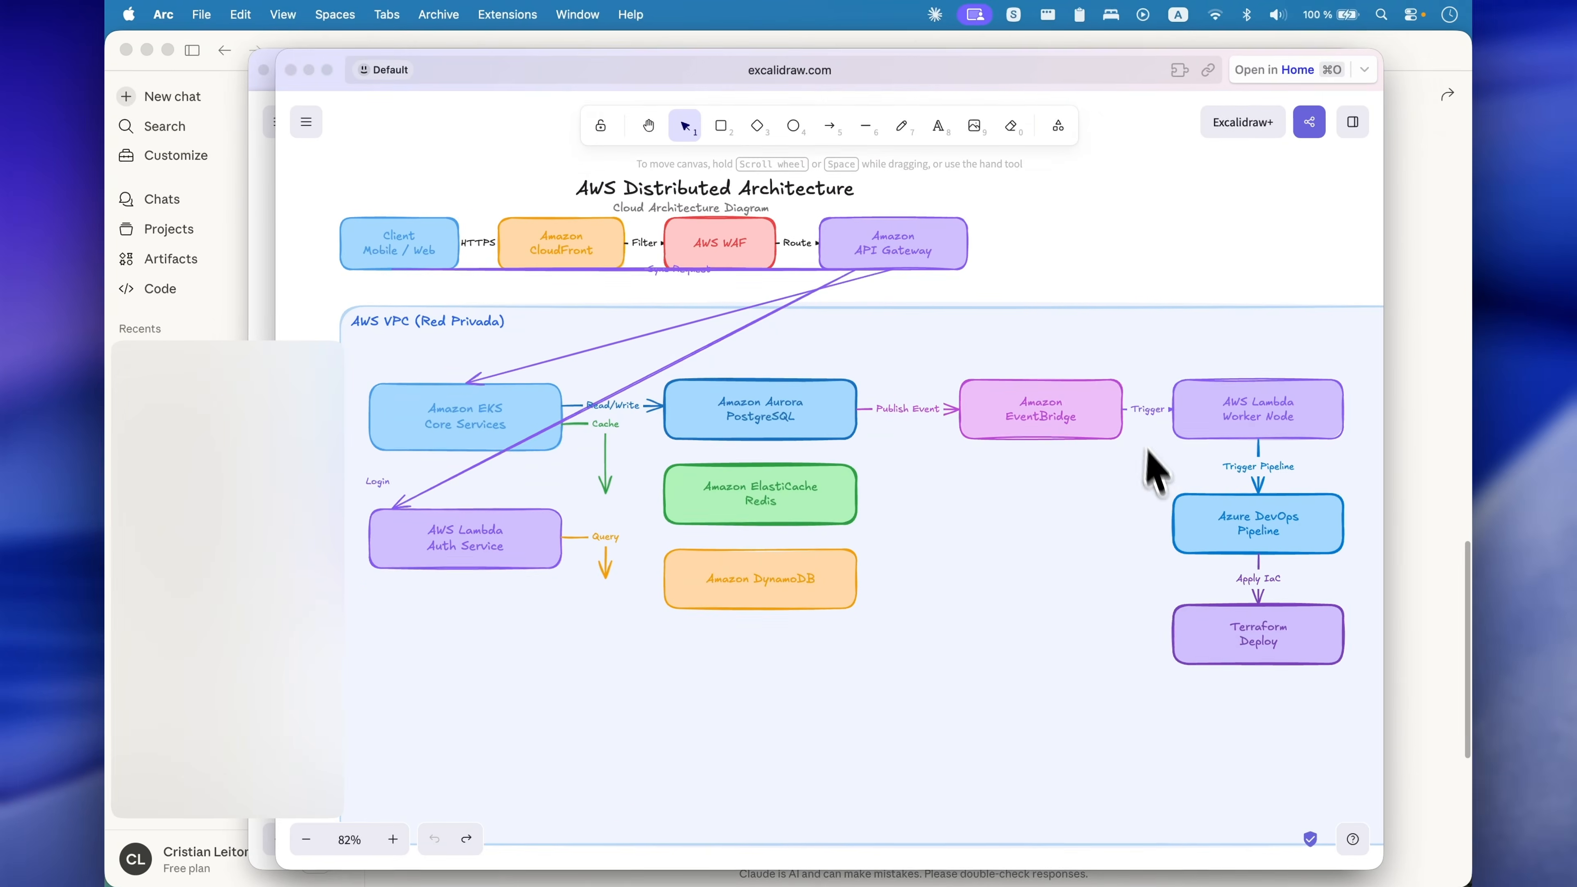